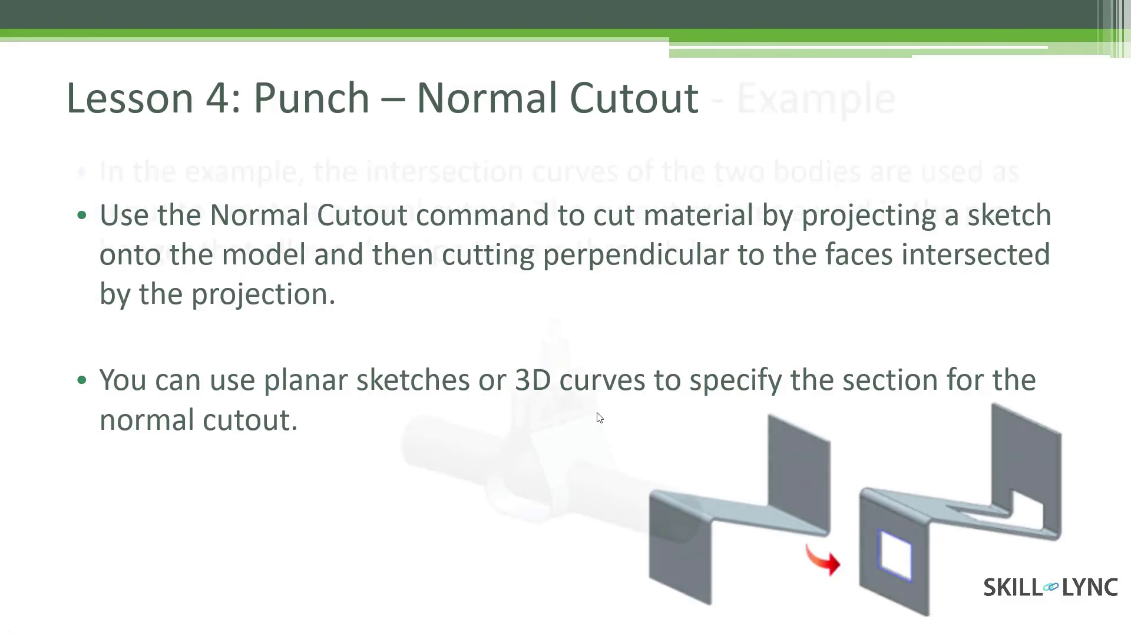
key("Left")
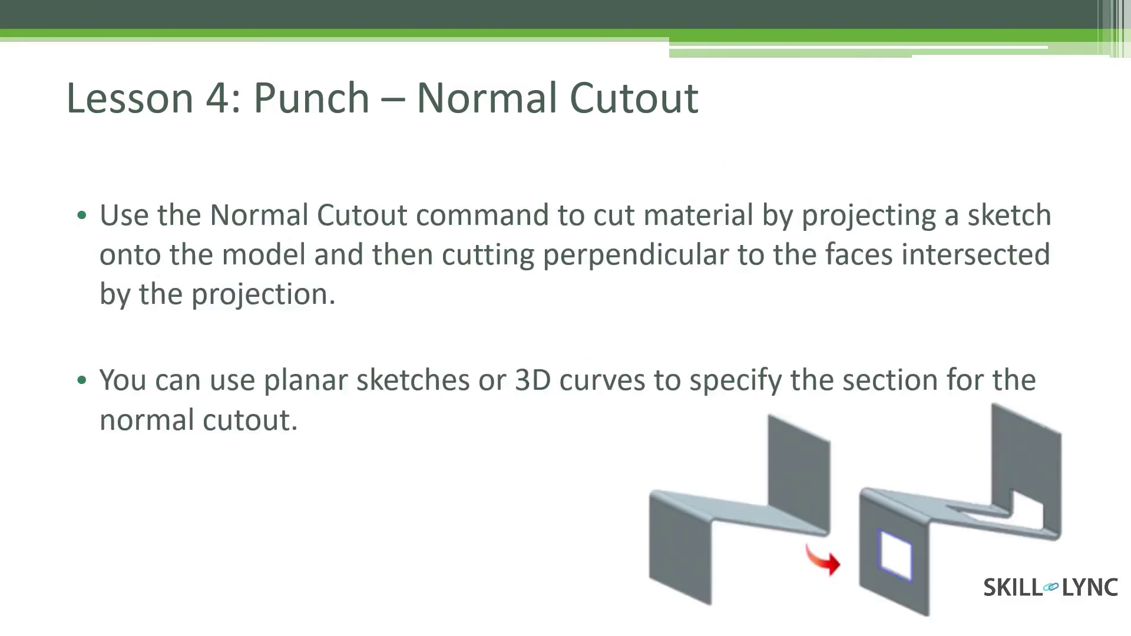
key("Right")
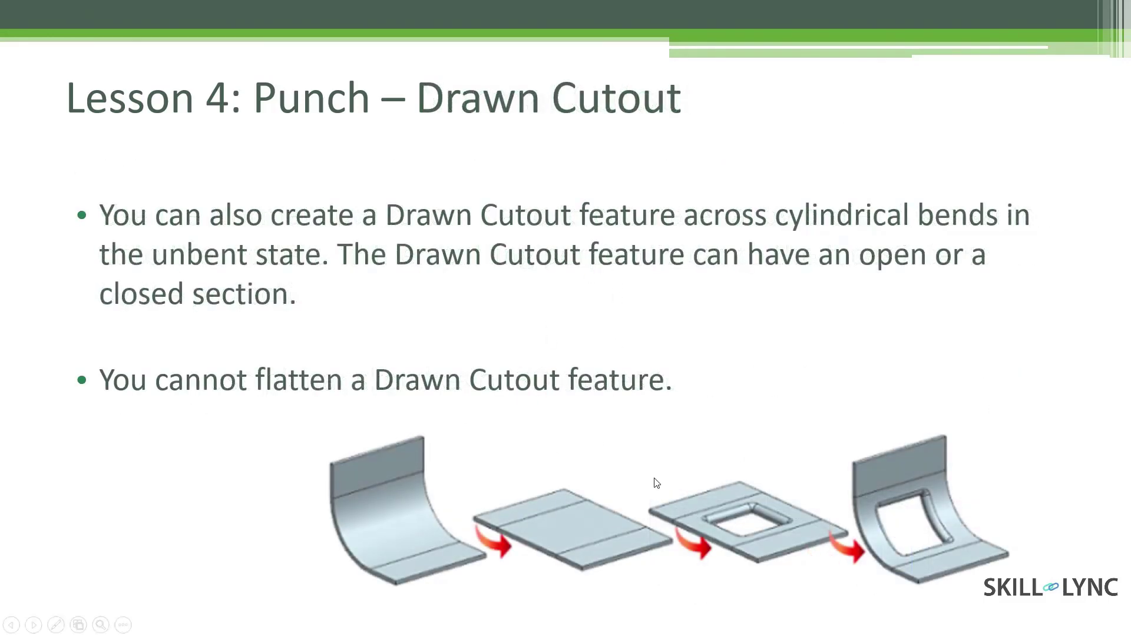
key("Right")
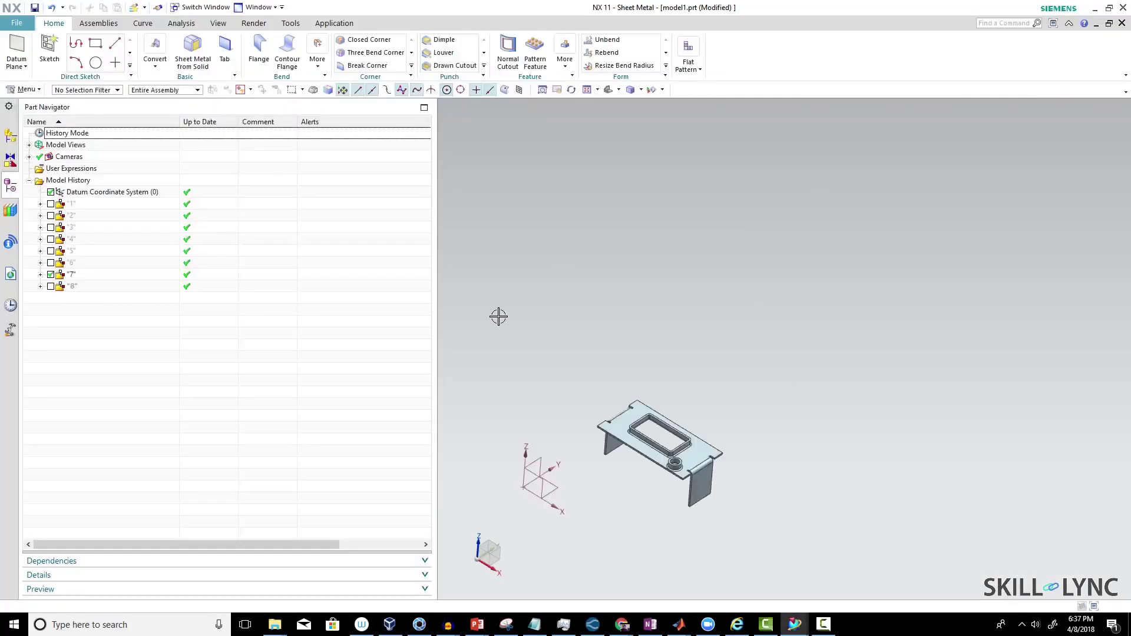
- Unsuppress feature group 7 so that its flanged sheet metal part is shown
scroll(661, 472, "up", 1)
scroll(652, 538, "down", 1)
scroll(635, 564, "up", 3)
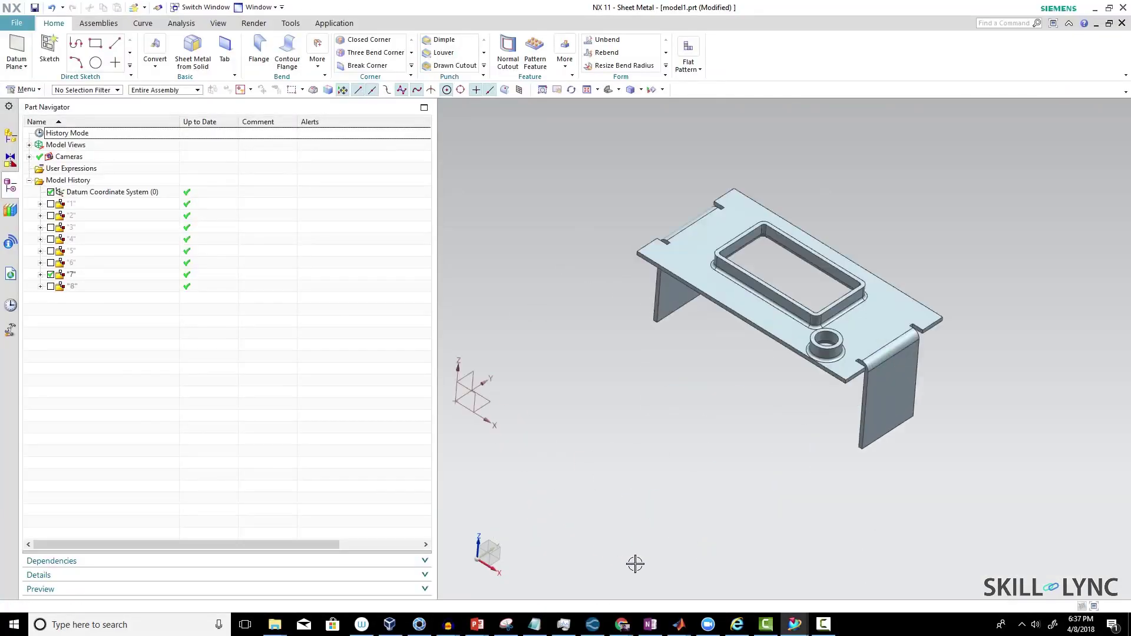
scroll(768, 324, "up", 2)
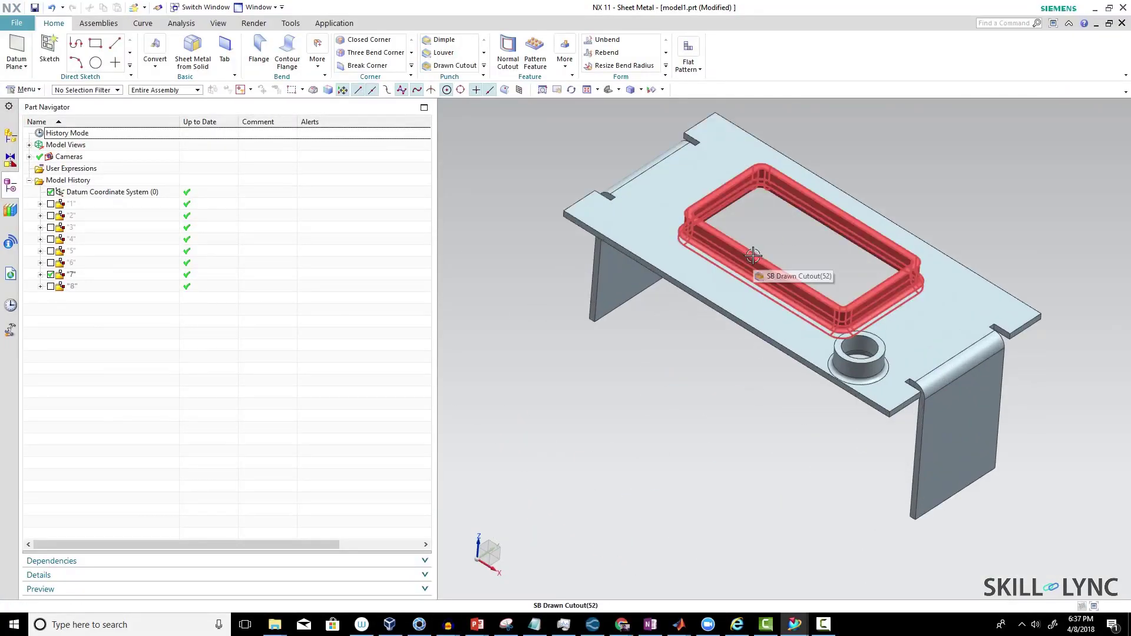
- Delete the rectangular and circular drawn cutouts from feature group 7, accepting the effect on dependent features
left_click(40, 275)
left_click(91, 333)
left_click(92, 322, "shift")
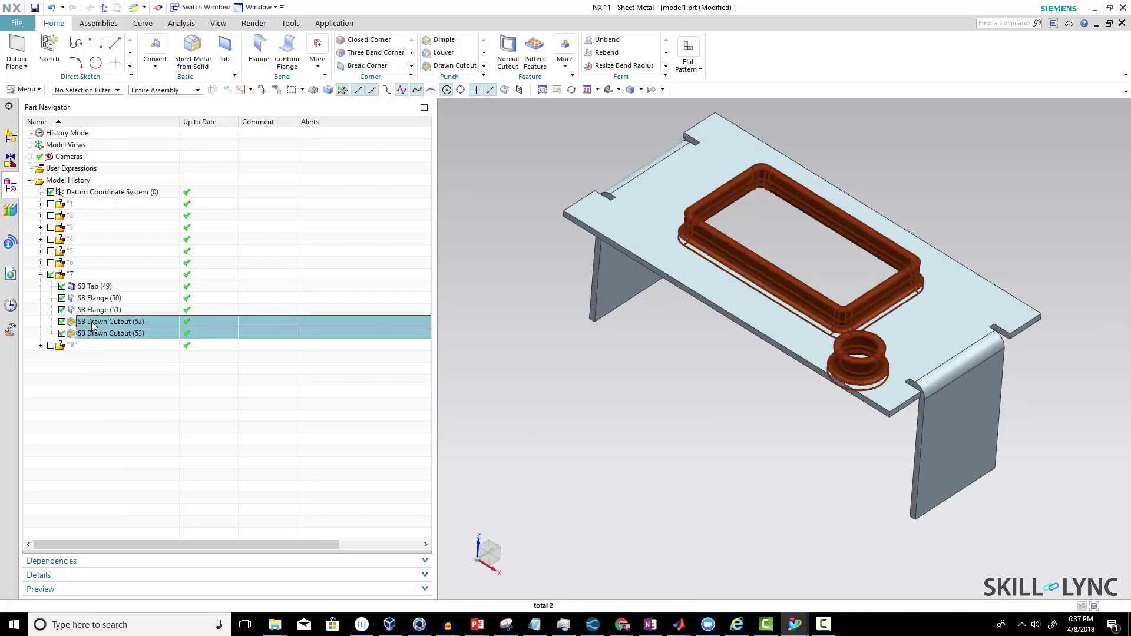
key("Delete")
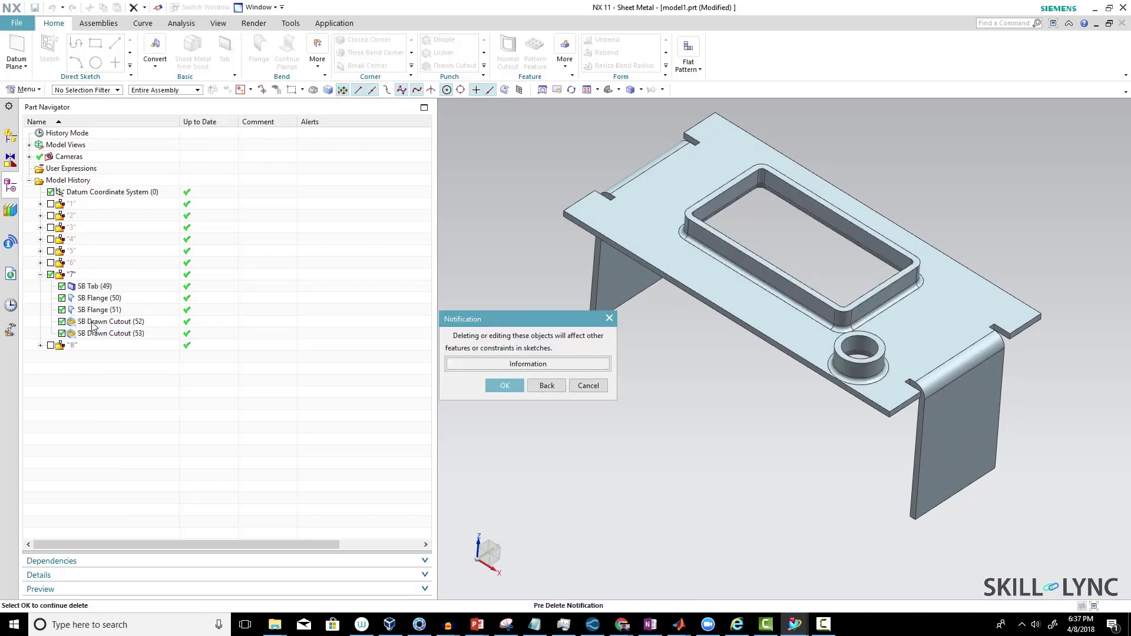
left_click(496, 385)
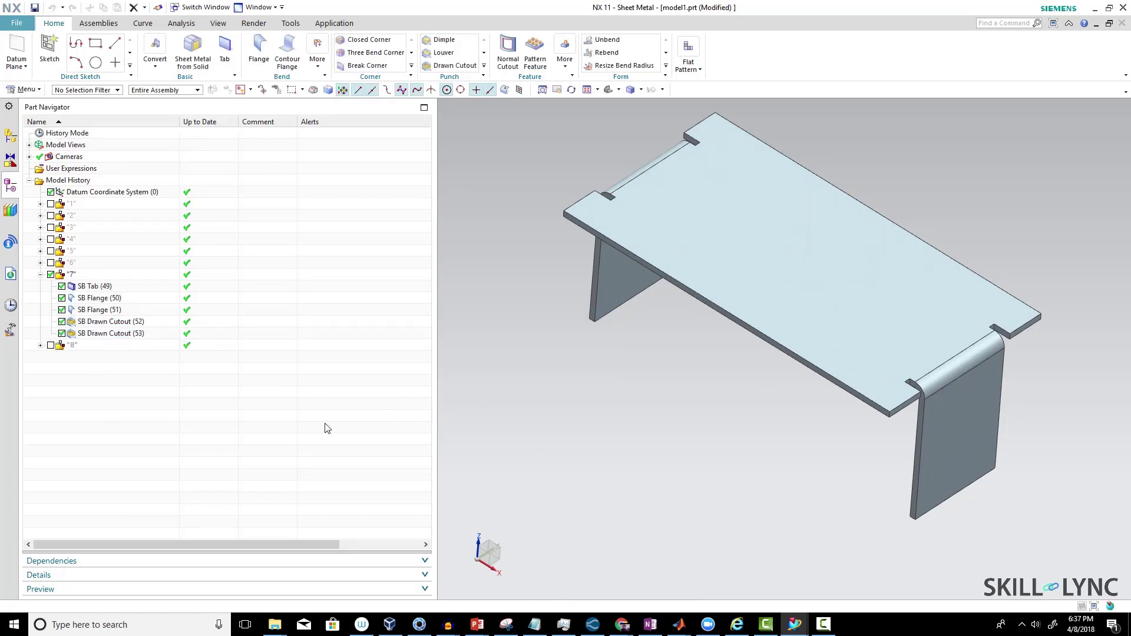
- Make the second flange in feature group 7 the current feature
left_click(94, 287)
left_click(97, 300)
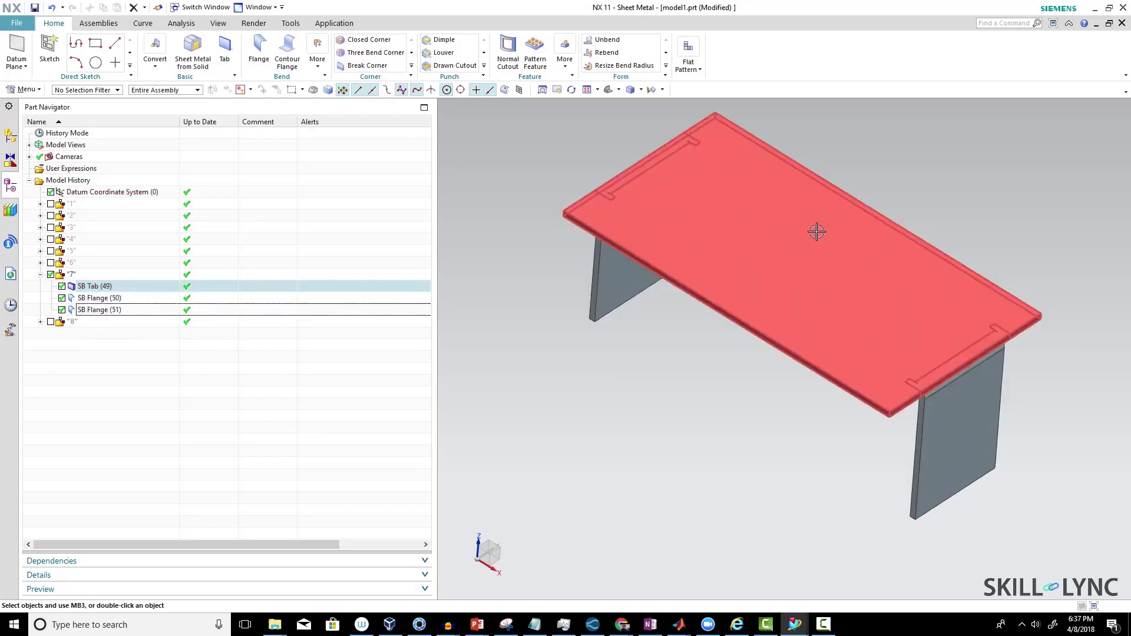
right_click(106, 310)
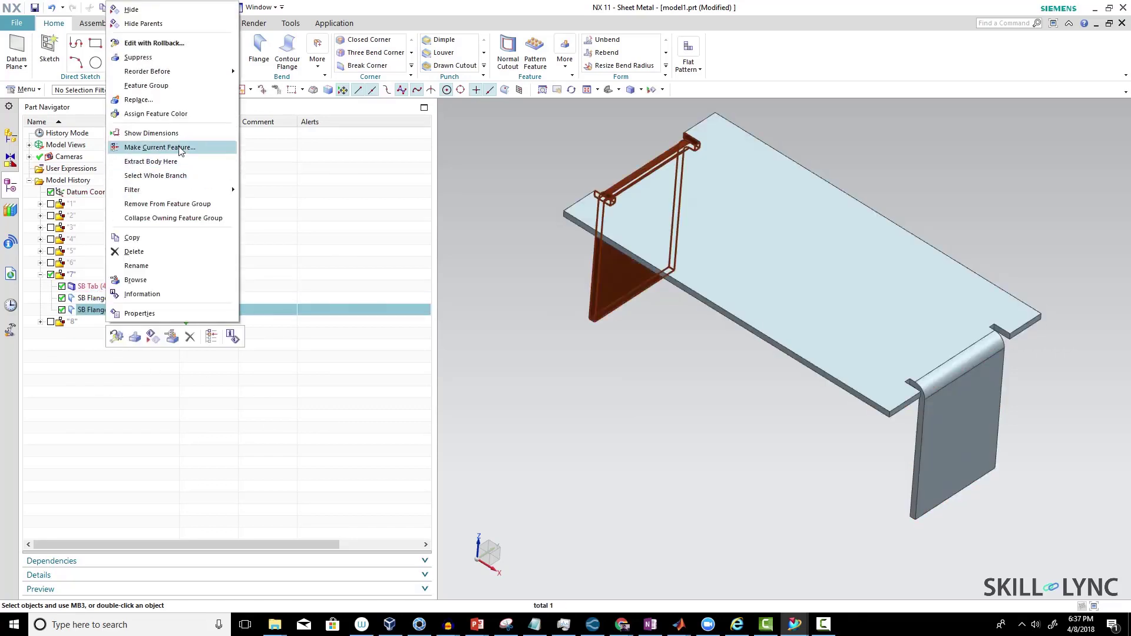
left_click(171, 144)
left_click(582, 337)
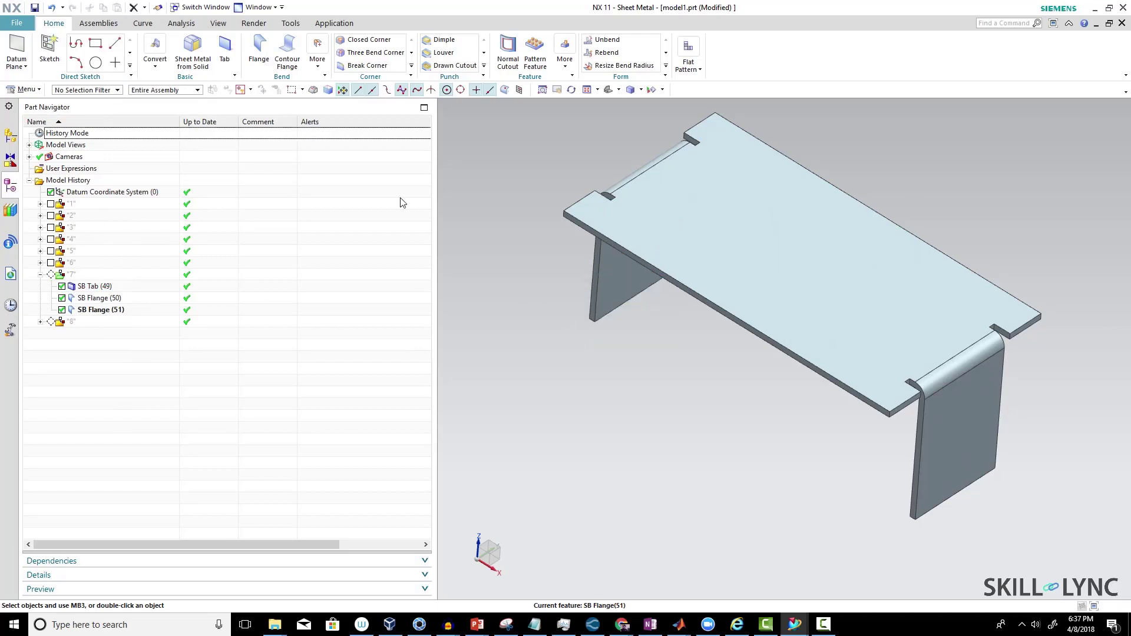
- Start a Drawn Cutout and create its section sketch on the top face of the tab
left_click(445, 65)
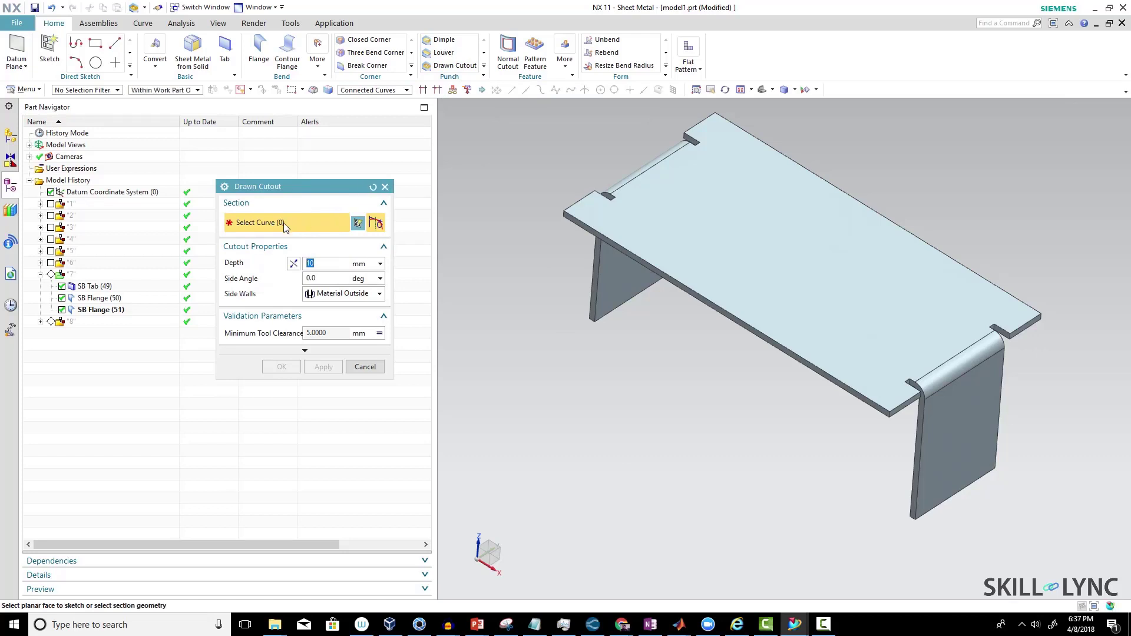
left_click(358, 224)
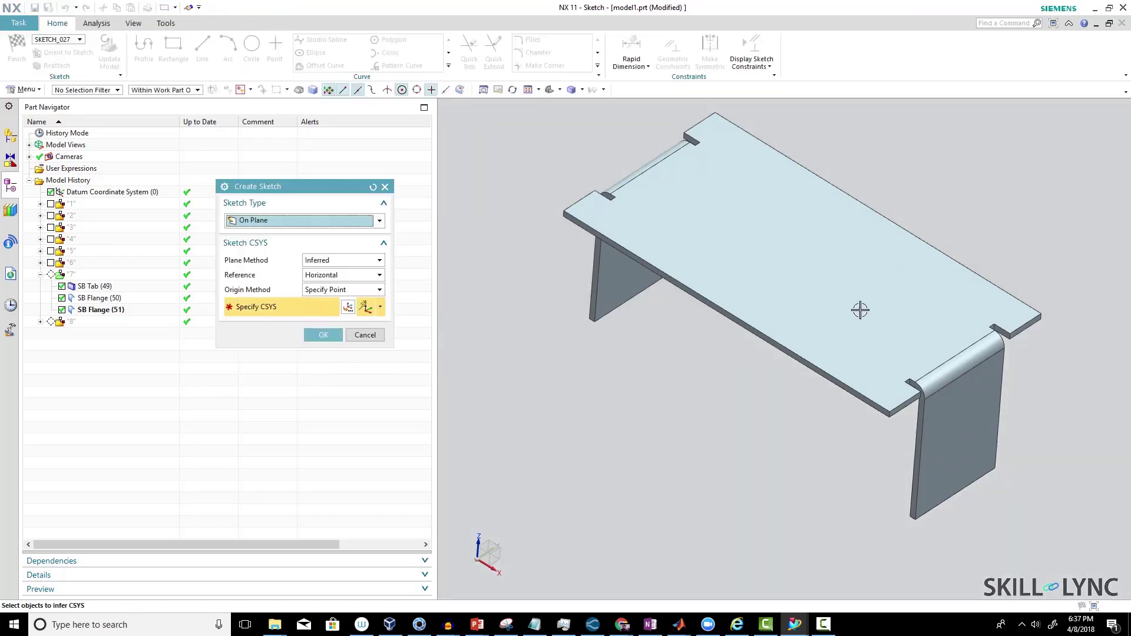
left_click(847, 323)
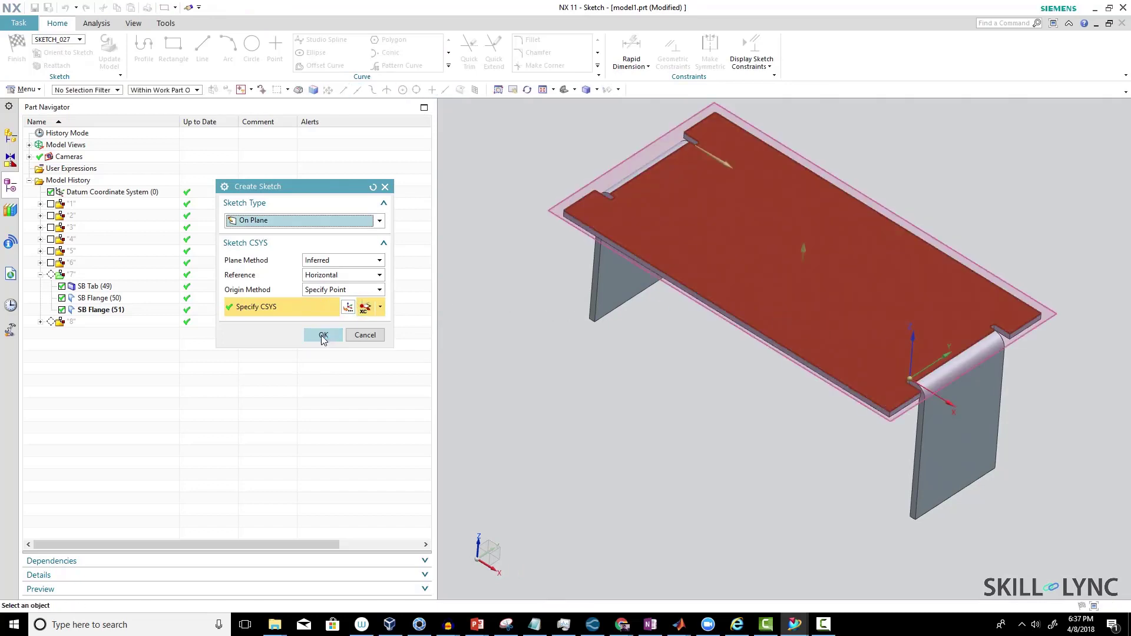
left_click(324, 335)
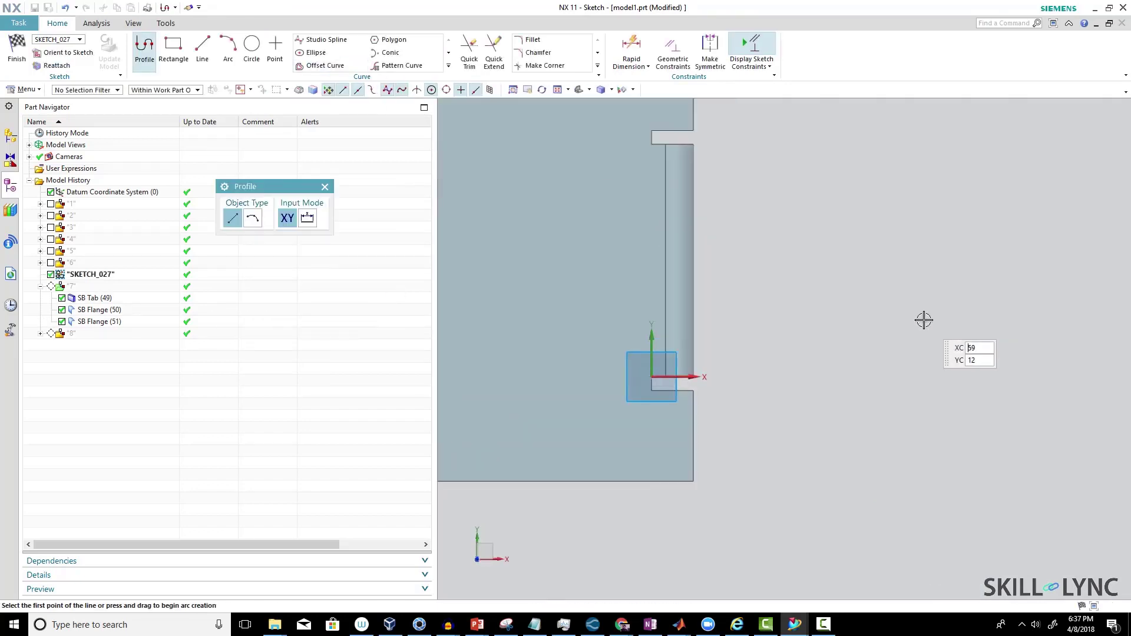
- Sketch a rectangle in the upper middle of the tab and create a drawn cutout 10 mm deep with material outside
key("r")
left_click(631, 241)
left_click(816, 330)
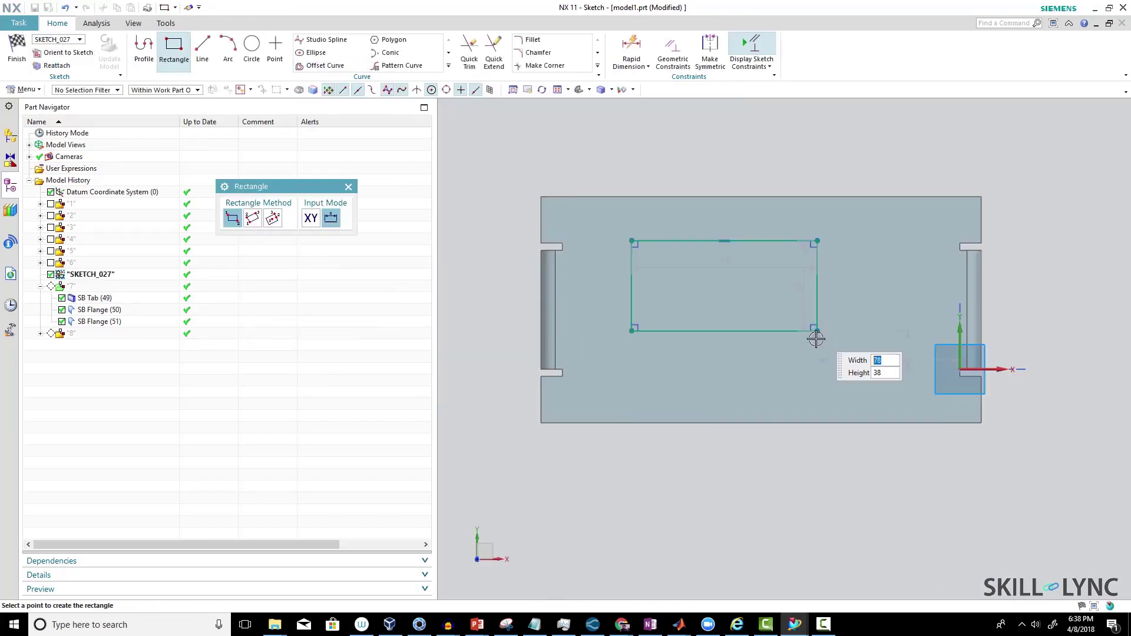
left_click(21, 55)
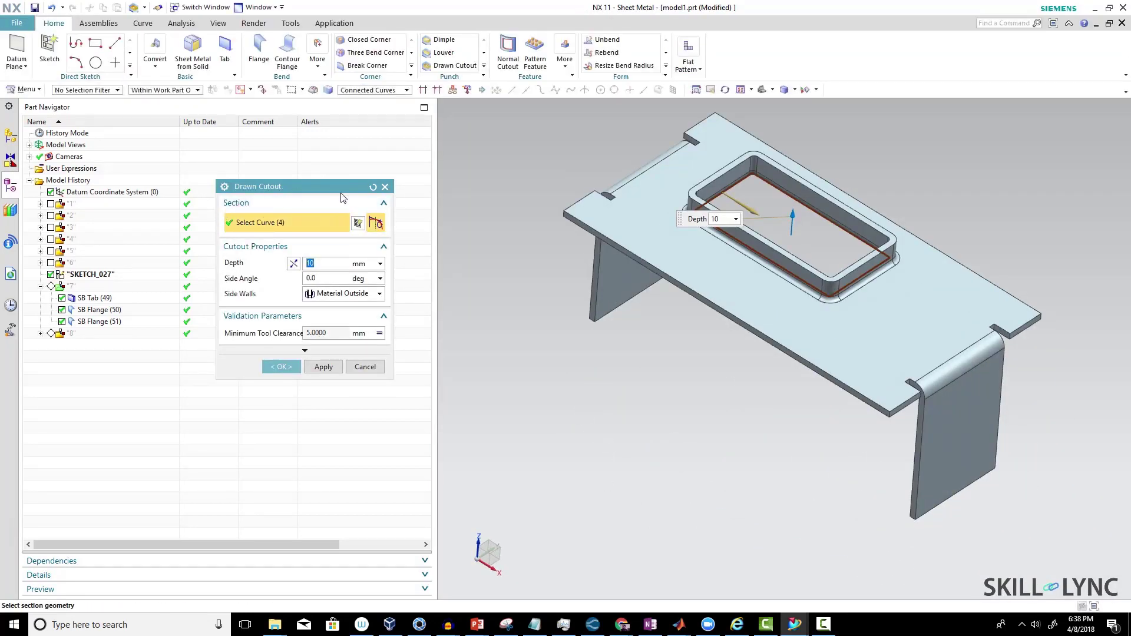
left_click(281, 367)
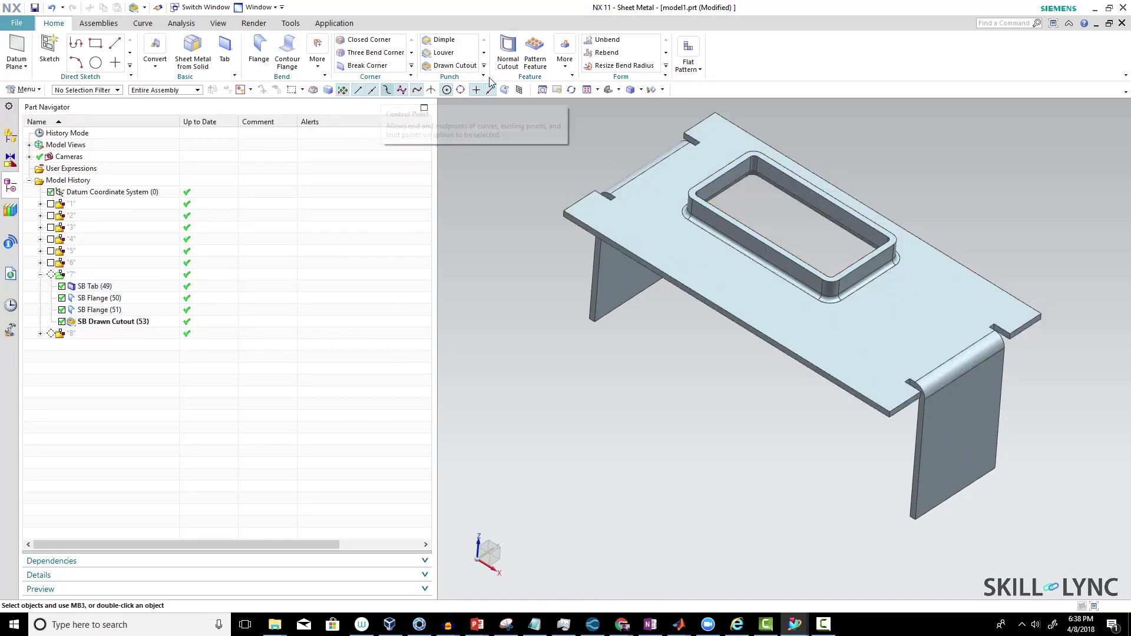
- Create a second drawn cutout 10 mm deep from a circle sketched on the tab face, between the rectangular cutout and the nearest flange
left_click(451, 66)
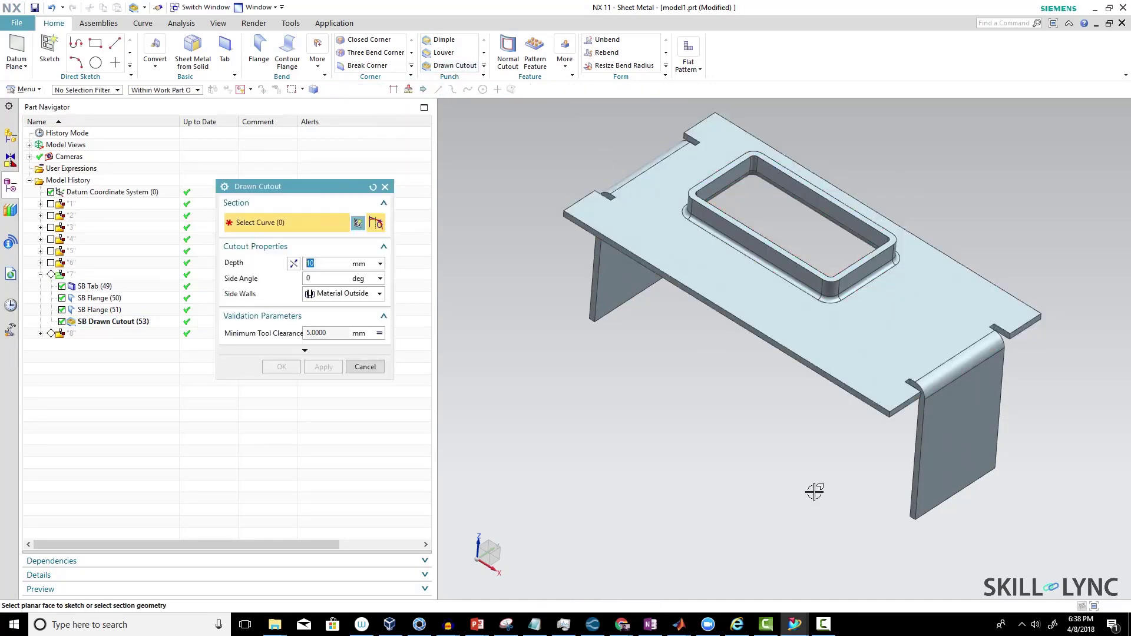
left_click(909, 352)
key("o")
left_click(716, 346)
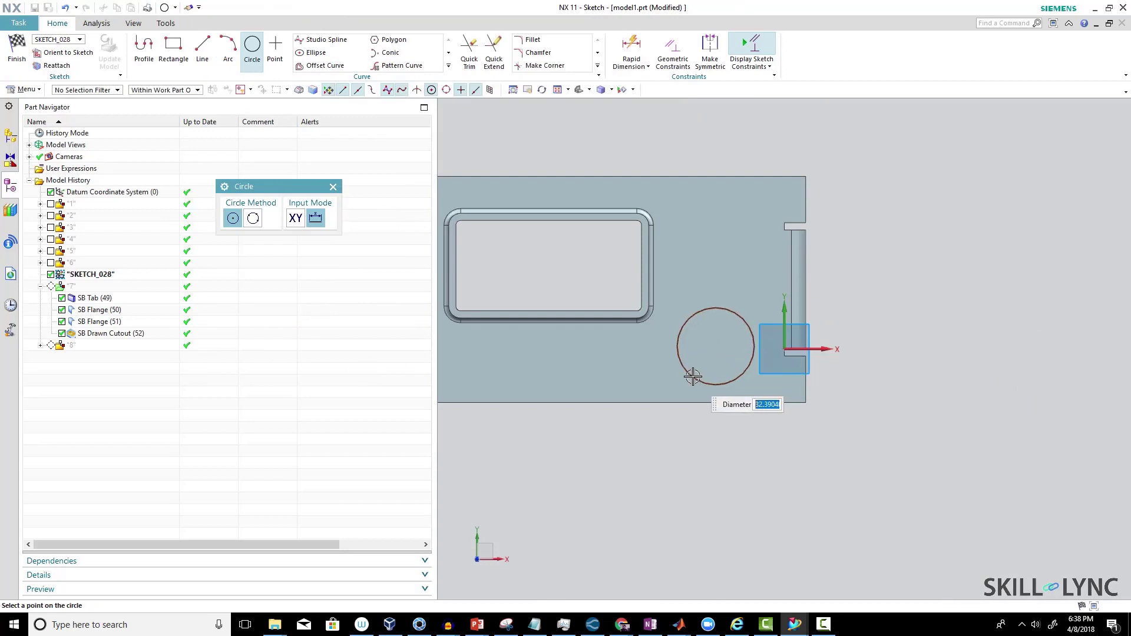
left_click(698, 375)
left_click(16, 50)
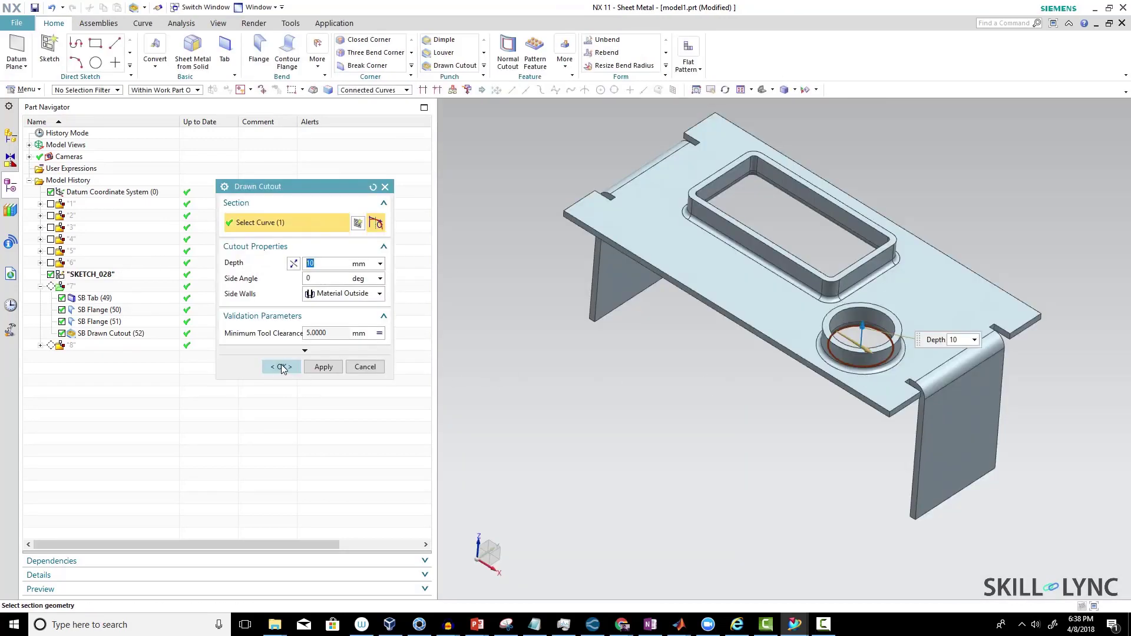
left_click(281, 367)
mouse_move(736, 389)
middle_mouse_down()
mouse_move(894, 519)
mouse_move(857, 501)
mouse_move(852, 324)
middle_mouse_up()
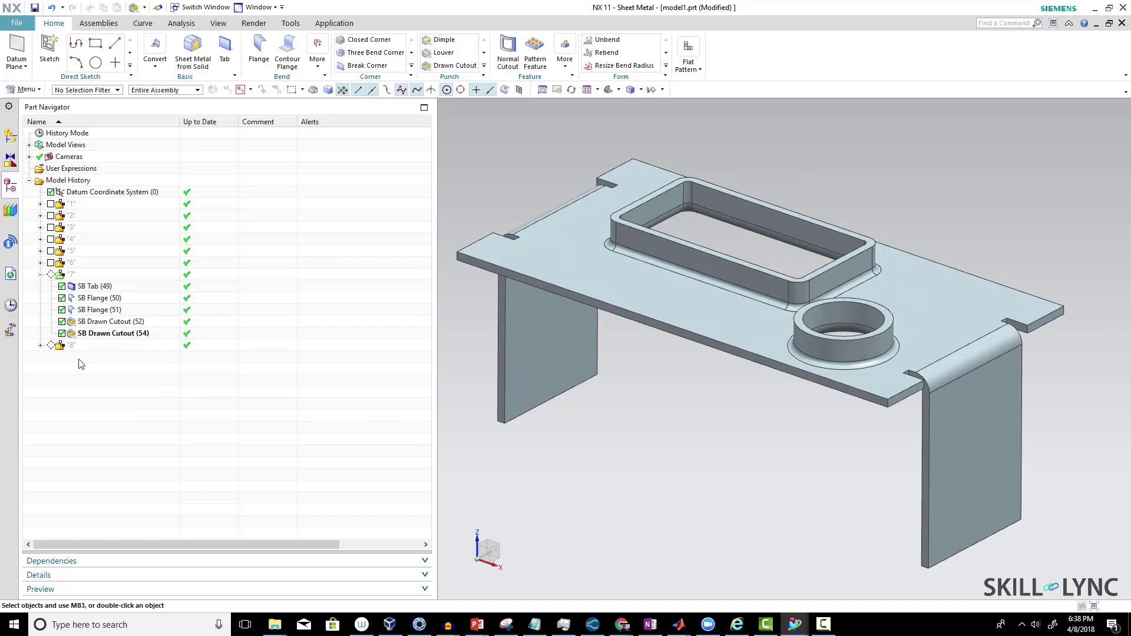
- Update the model history to the end, and suppress and collapse feature group 7
right_click(102, 422)
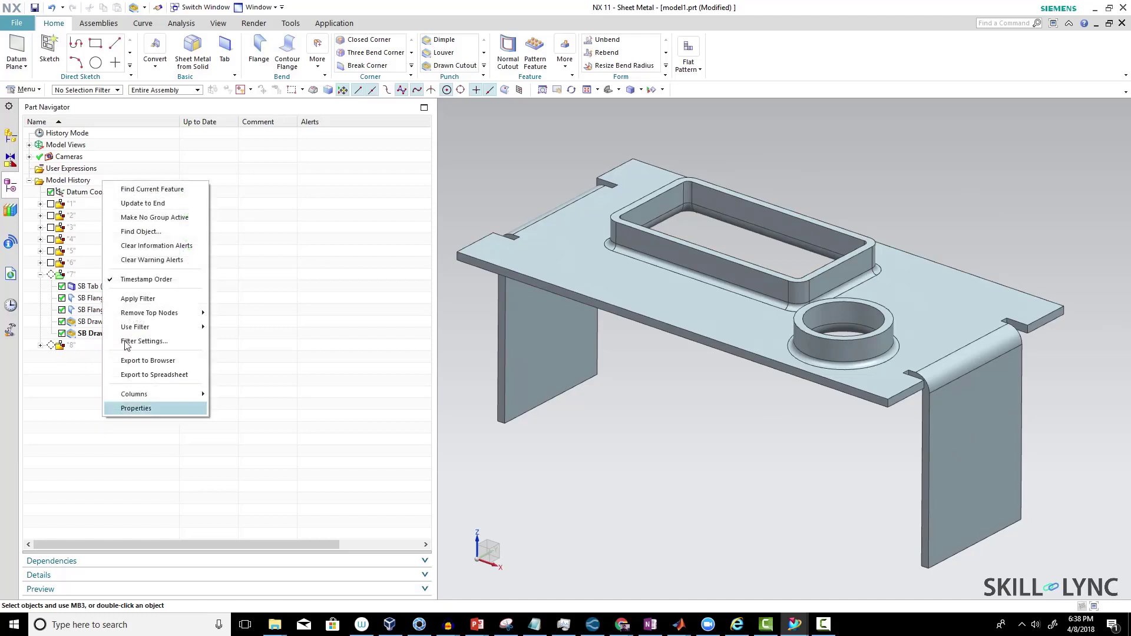
left_click(141, 207)
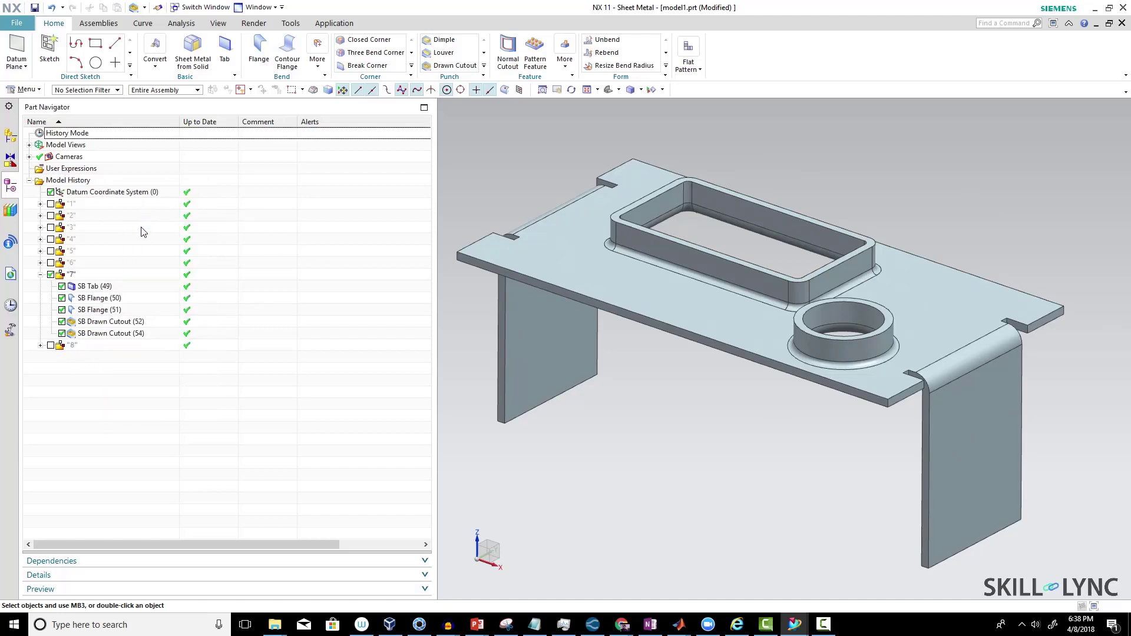
left_click(50, 275)
left_click(40, 274)
- Expand and unsuppress feature group 8 and inspect its curved part with the drawn cutout across the bend
left_click(40, 287)
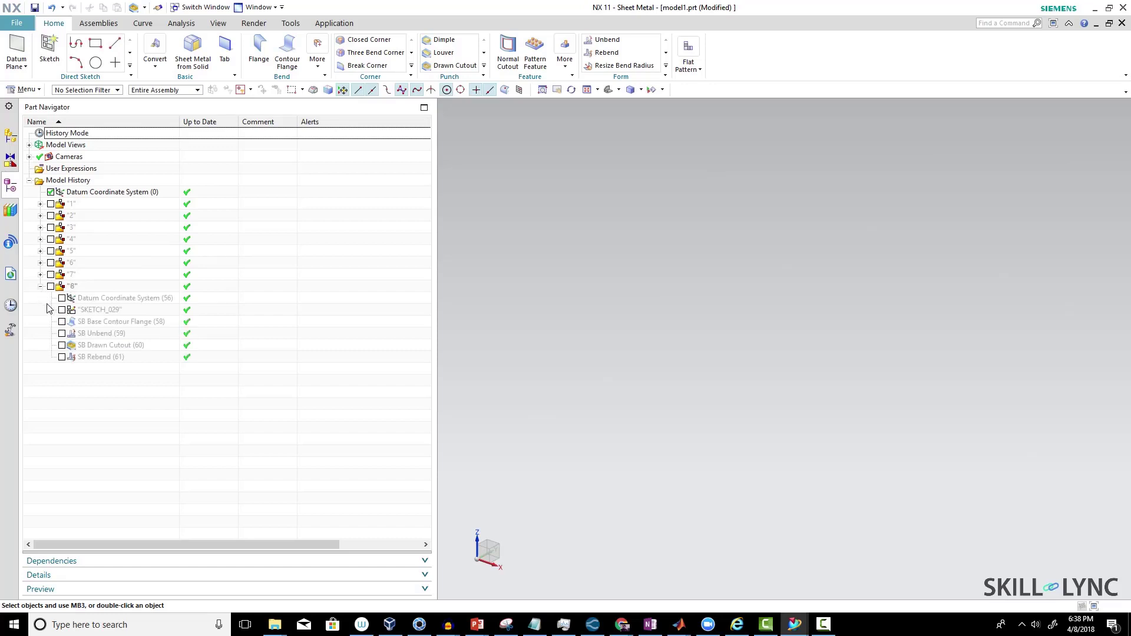
left_click(51, 287)
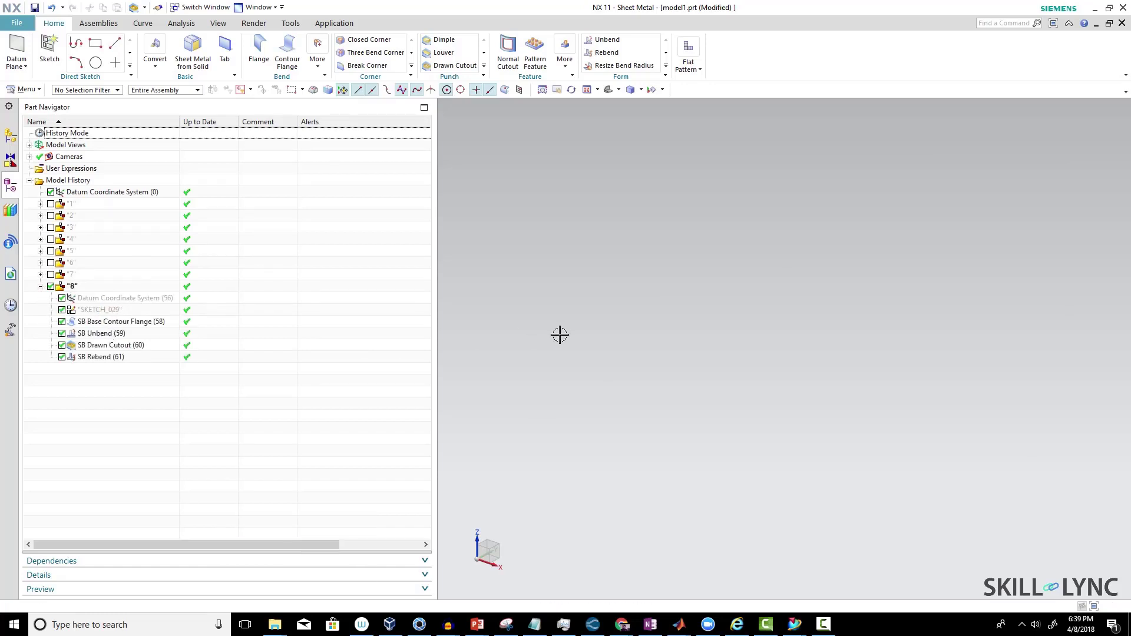
key("ctrl+f")
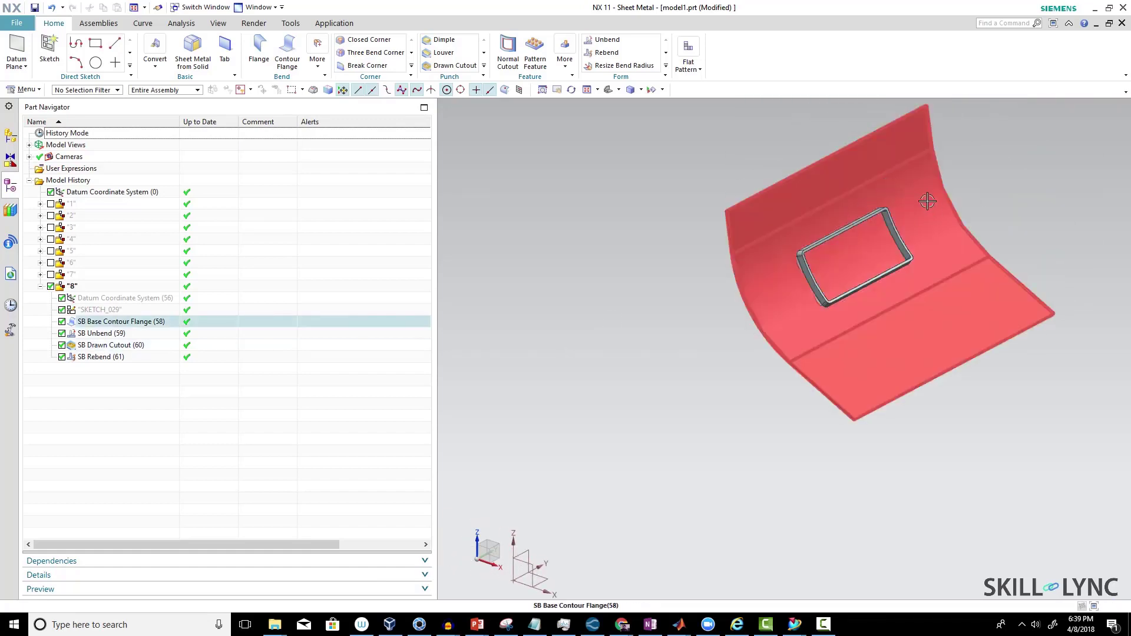
scroll(927, 201, "down", 3)
scroll(916, 217, "up", 5)
mouse_move(917, 235)
middle_mouse_down()
mouse_move(664, 371)
mouse_move(697, 419)
mouse_move(624, 419)
mouse_move(666, 454)
mouse_move(611, 447)
mouse_move(604, 411)
middle_mouse_up()
scroll(605, 413, "up", 3)
scroll(605, 414, "down", 5)
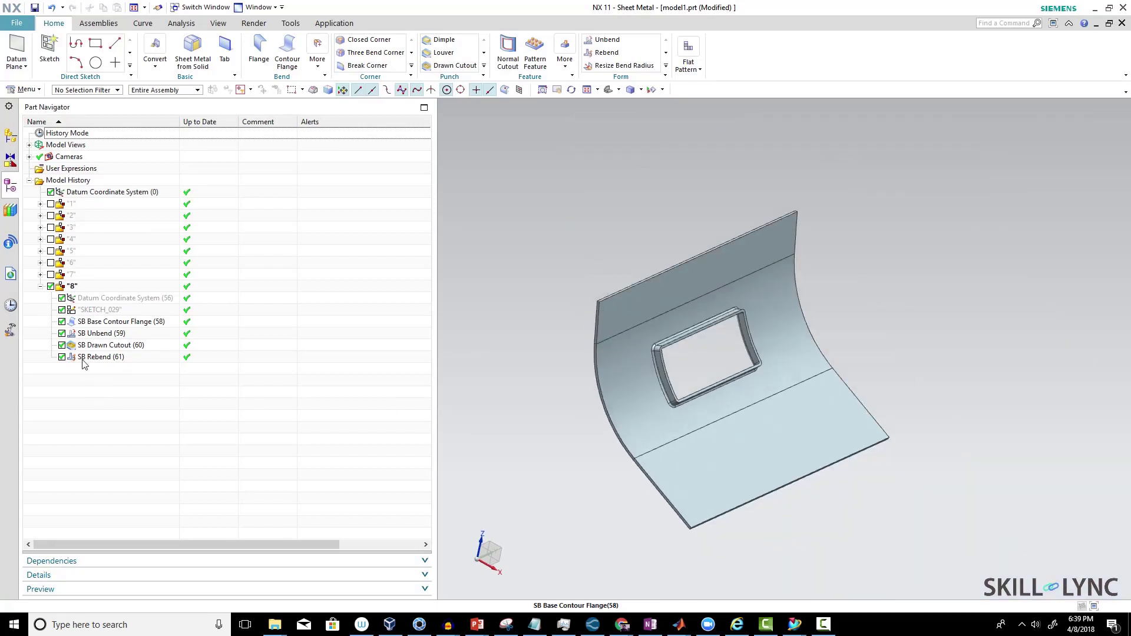
- Delete the Unbend, Drawn Cutout and Rebend features from feature group 8
left_click_drag(91, 358, 108, 337)
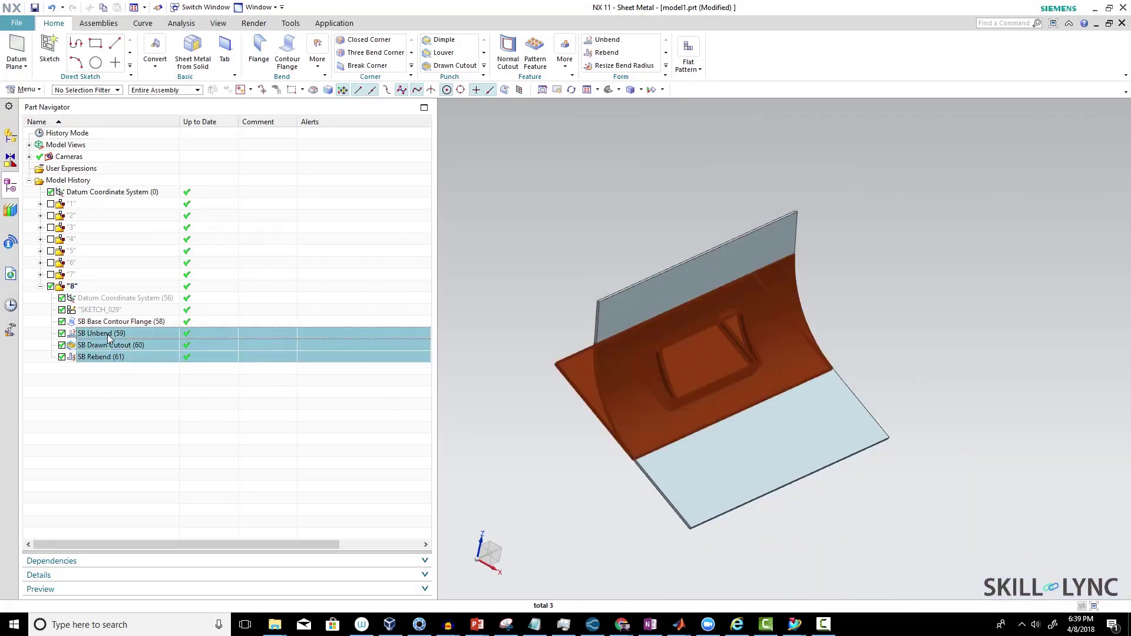
key("Delete")
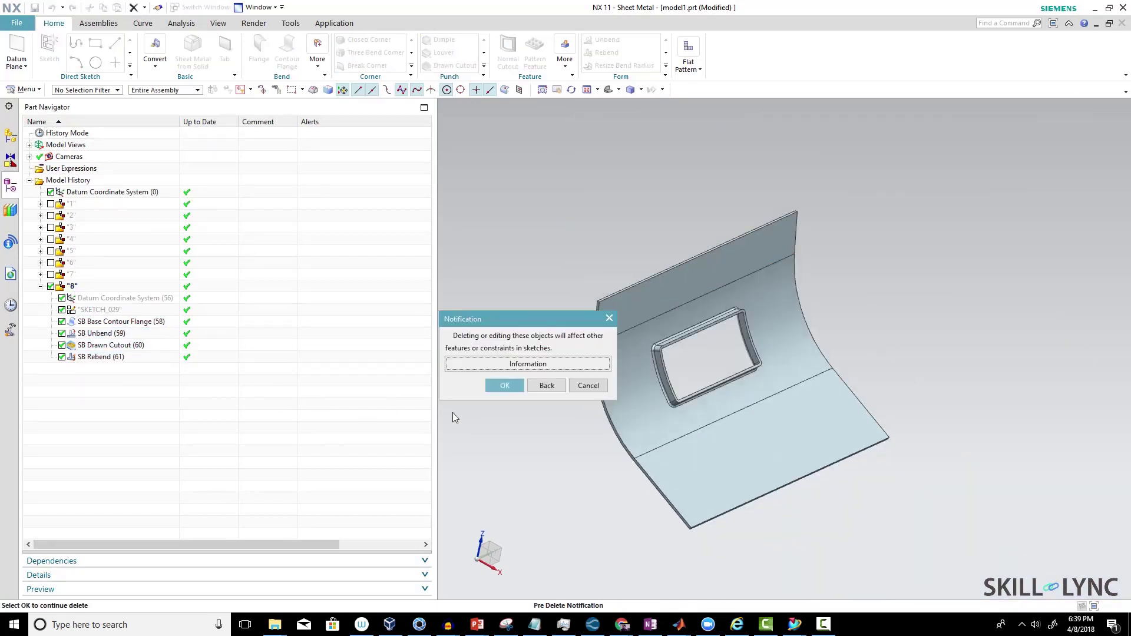
left_click(502, 386)
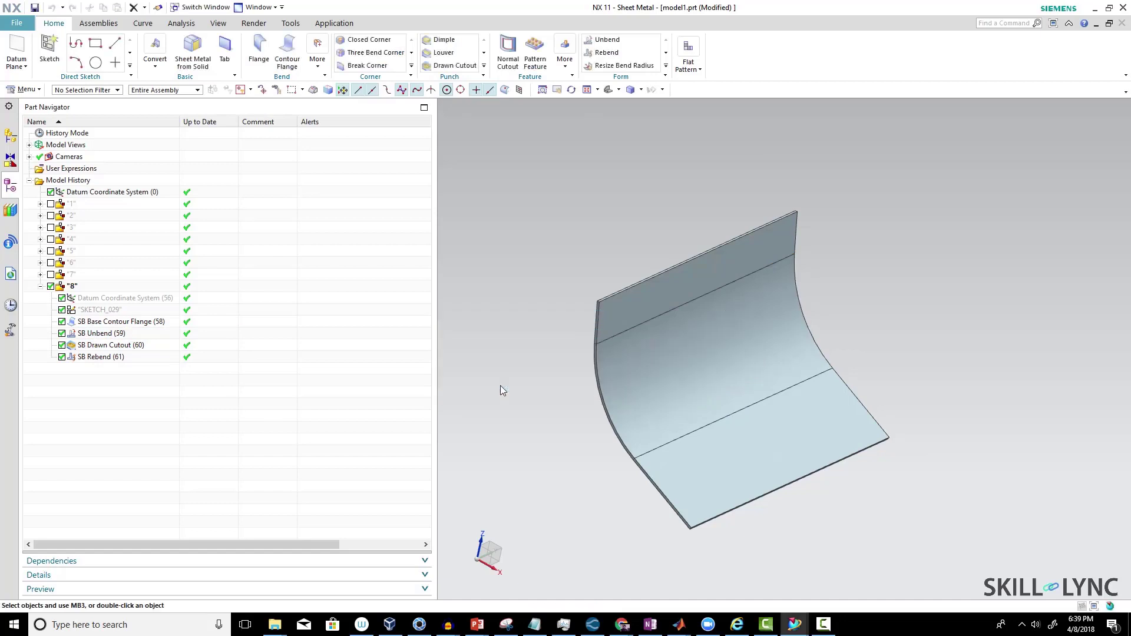
- Show the profile sketch SKETCH_029 of the base contour flange and view it along the part's edge
right_click(98, 314)
left_click(126, 9)
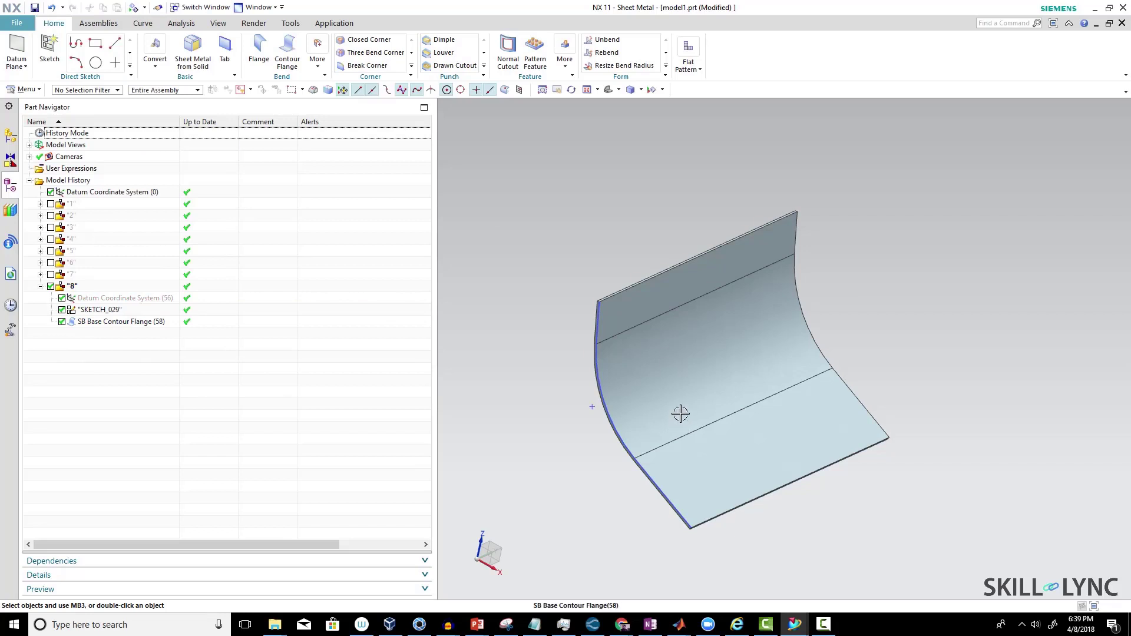
mouse_move(681, 415)
middle_mouse_down()
mouse_move(465, 377)
mouse_move(701, 389)
middle_mouse_up()
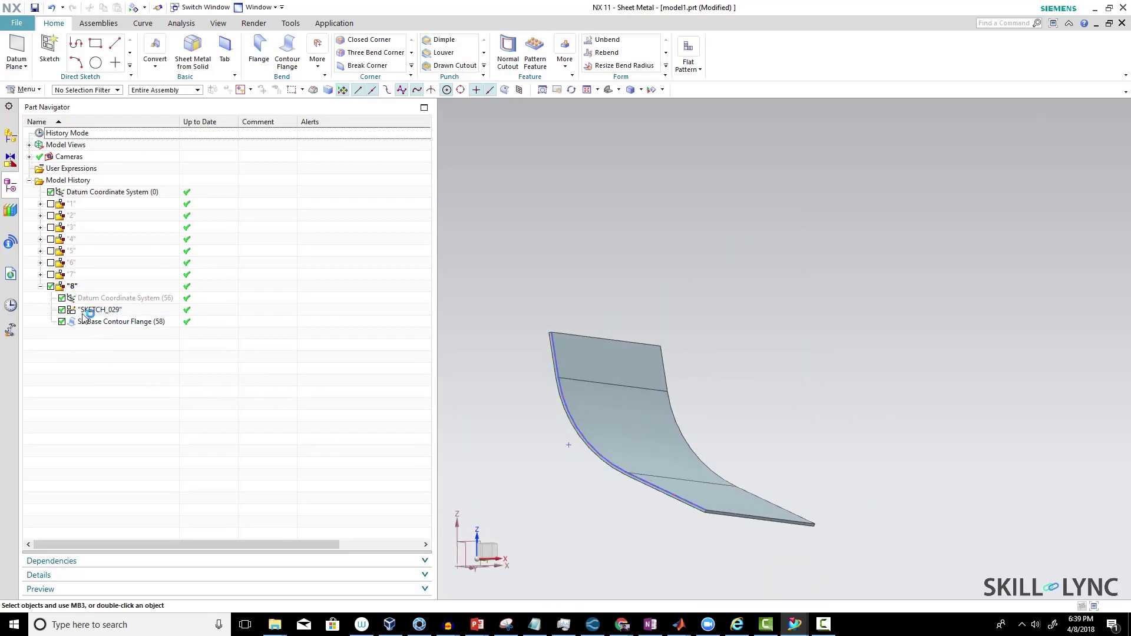
left_click(109, 324)
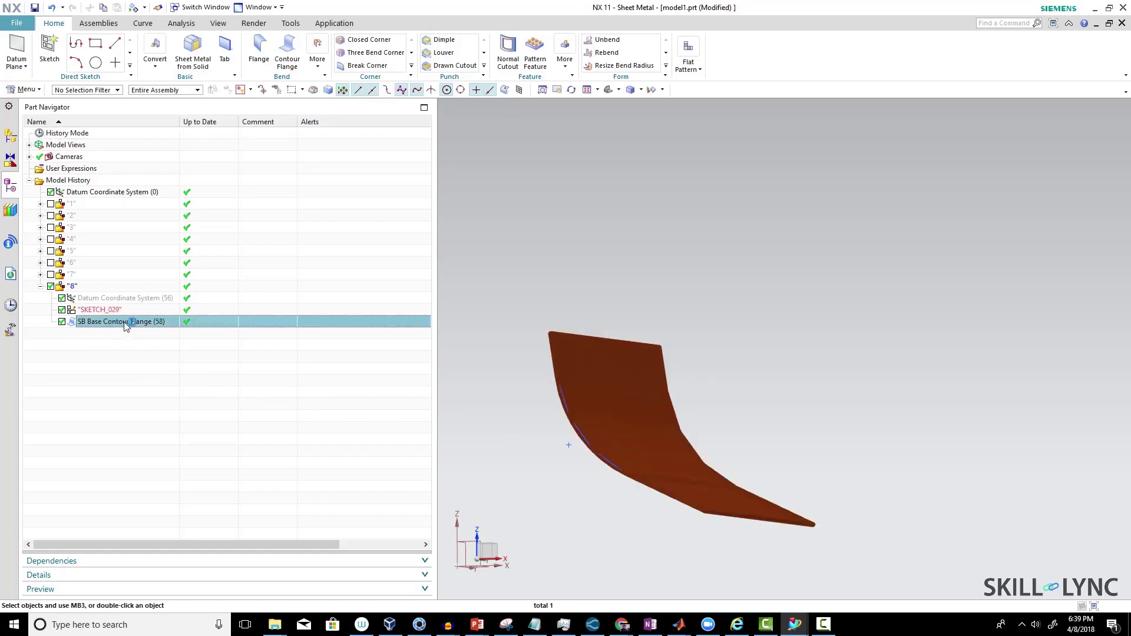
left_click(295, 65)
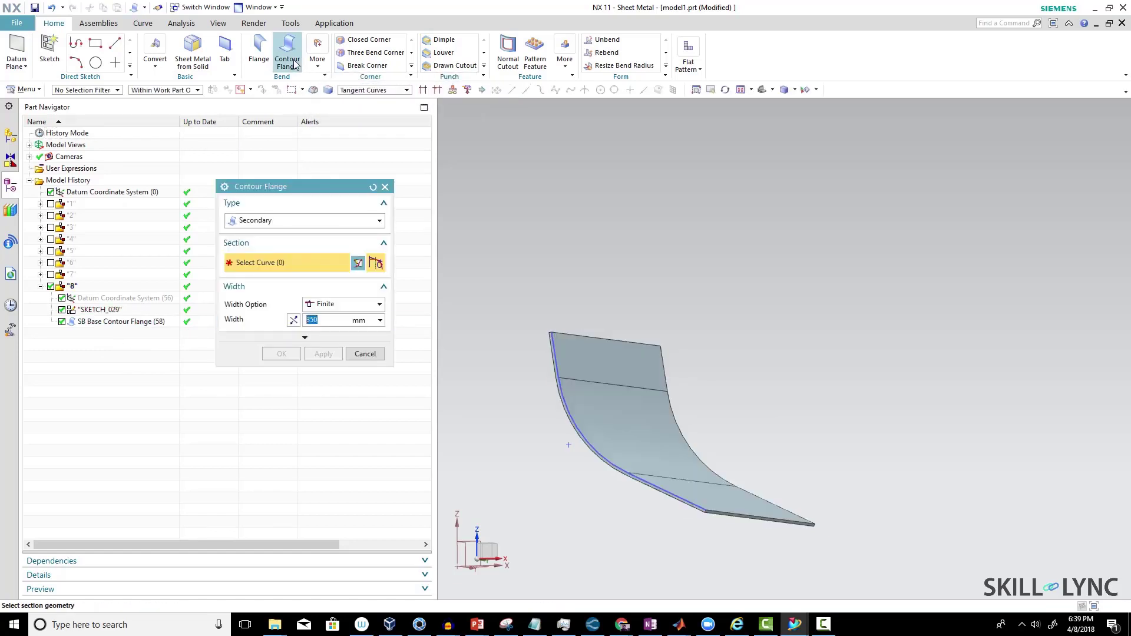
left_click(280, 220)
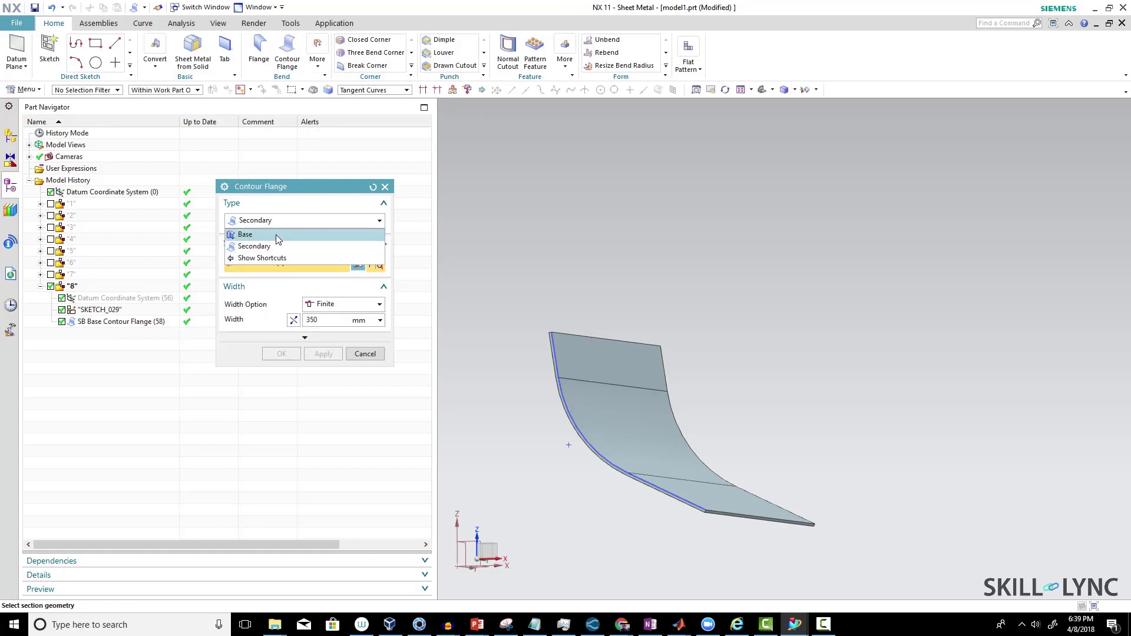
left_click(276, 234)
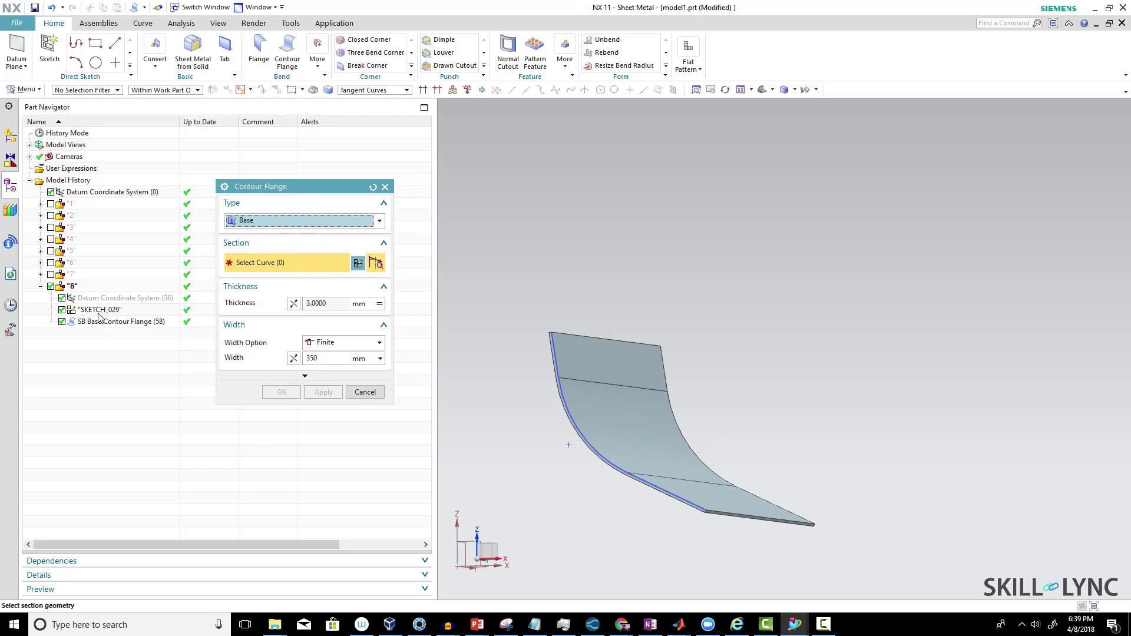
key("Escape")
left_click(121, 323)
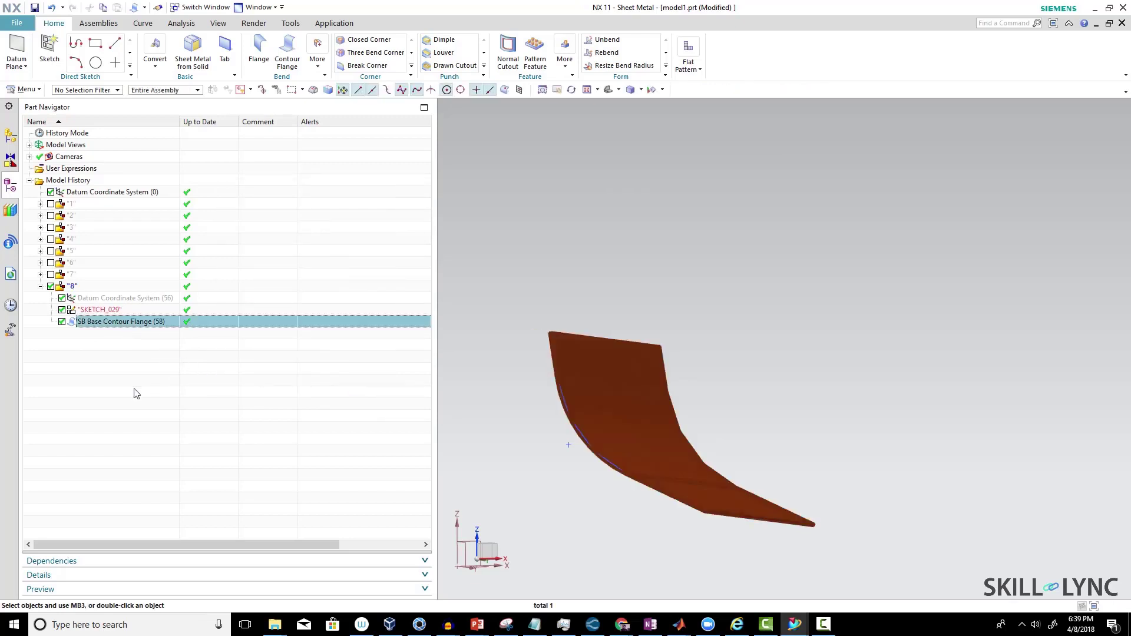
key("Escape")
- Unbend the contour flange's curved bend, keeping the lower flat face stationary
scroll(824, 327, "down", 2)
middle_click_drag(805, 364, 745, 364)
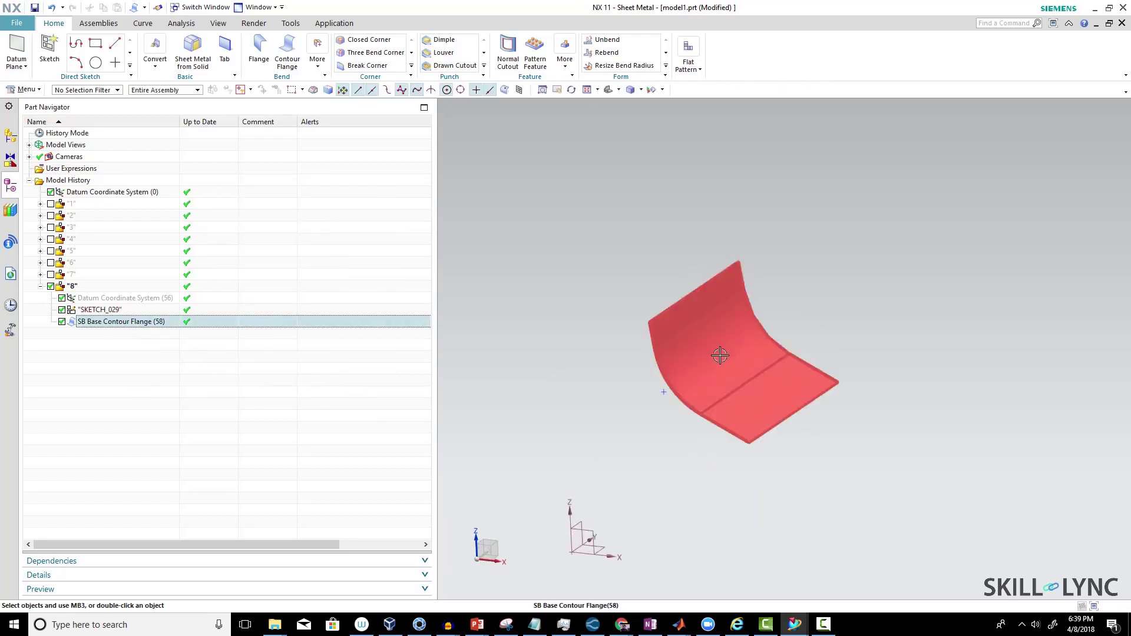
scroll(720, 355, "up", 5)
scroll(720, 354, "down", 4)
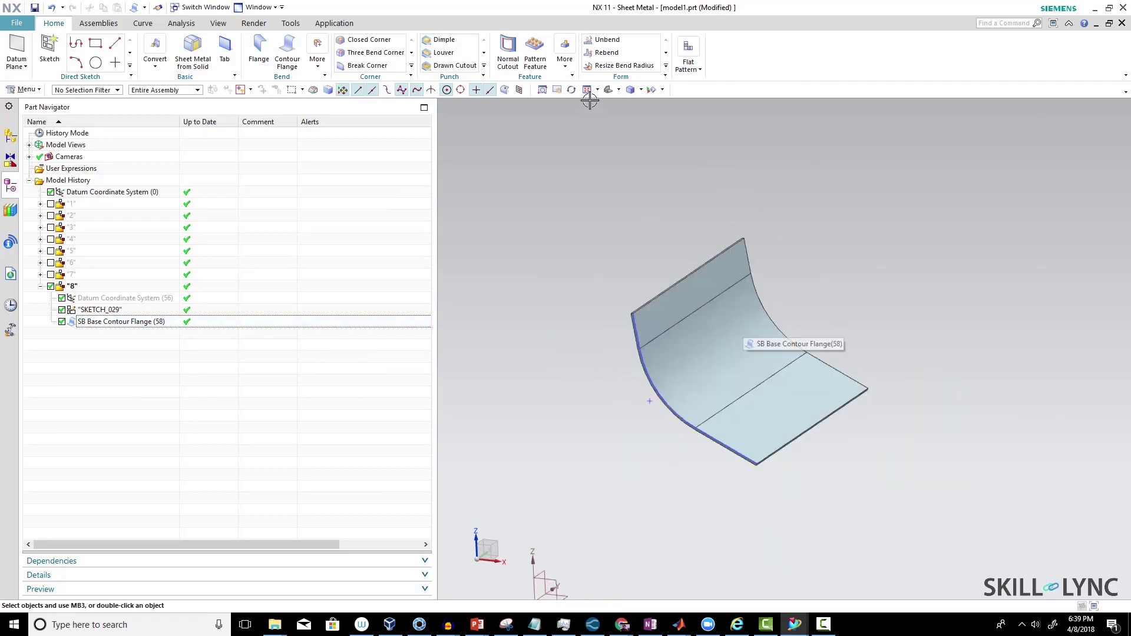
left_click(606, 39)
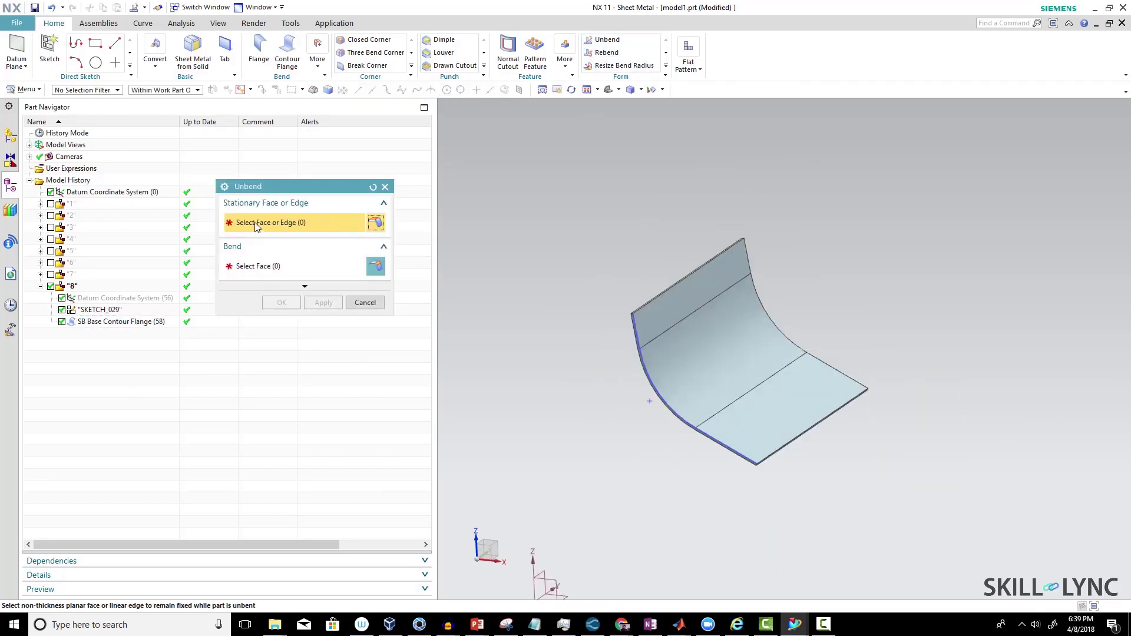
left_click(775, 434)
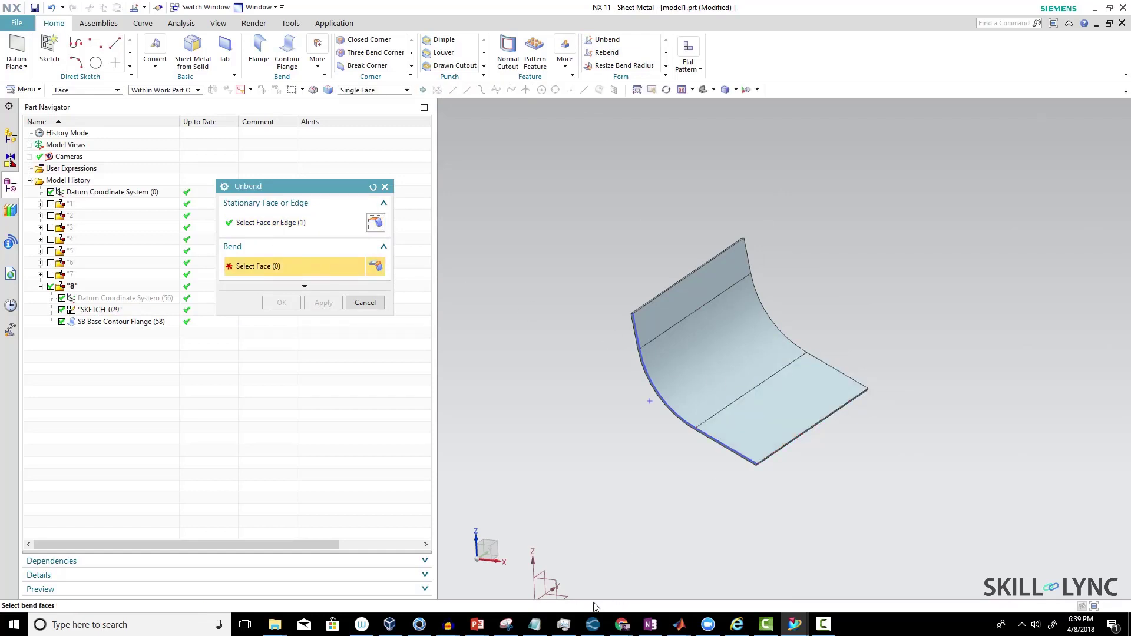
left_click(282, 303)
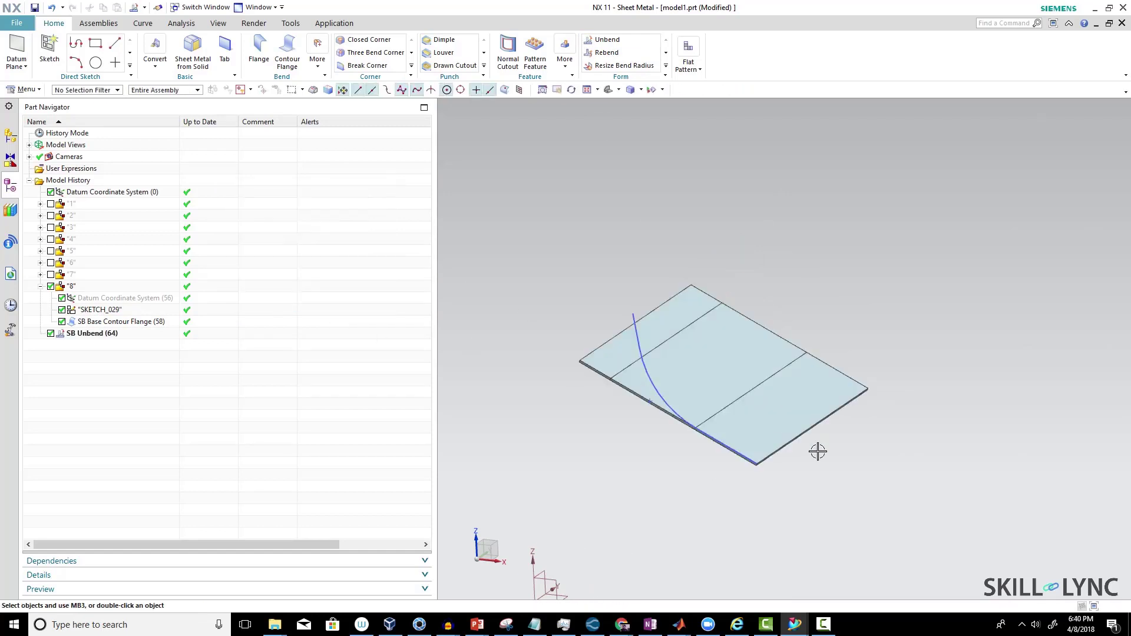
- Create a 10 mm deep drawn cutout from an upright rectangle sketched within the upper half of the flattened bend region
middle_click_drag(658, 383, 716, 462)
key("F8")
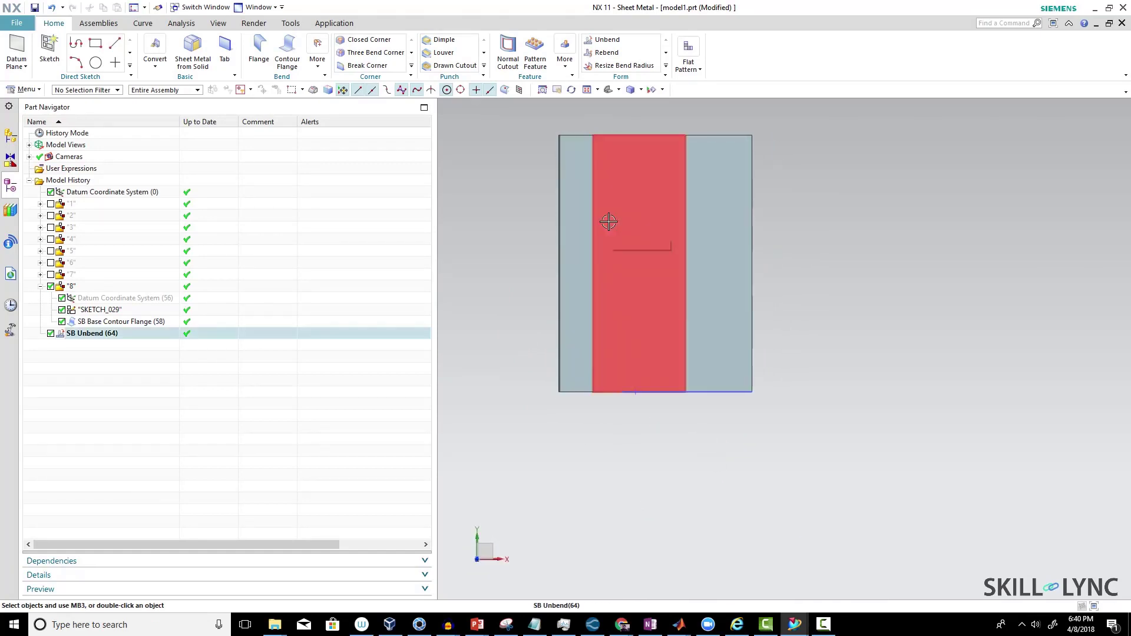
scroll(607, 222, "up", 3)
scroll(609, 221, "down", 2)
left_click(454, 65)
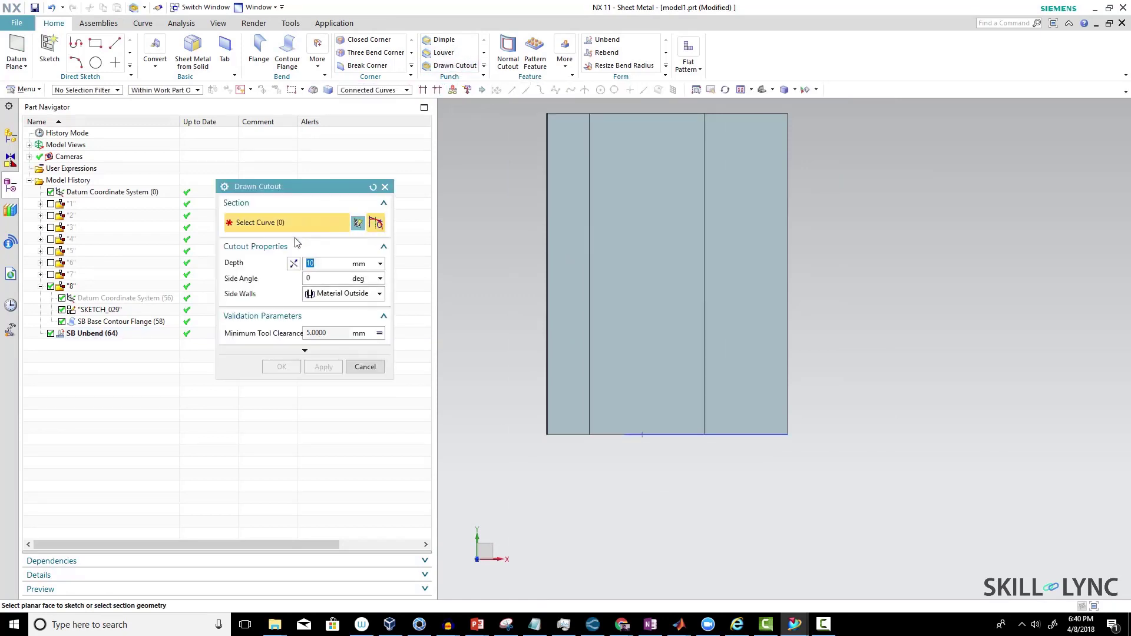
left_click(637, 334)
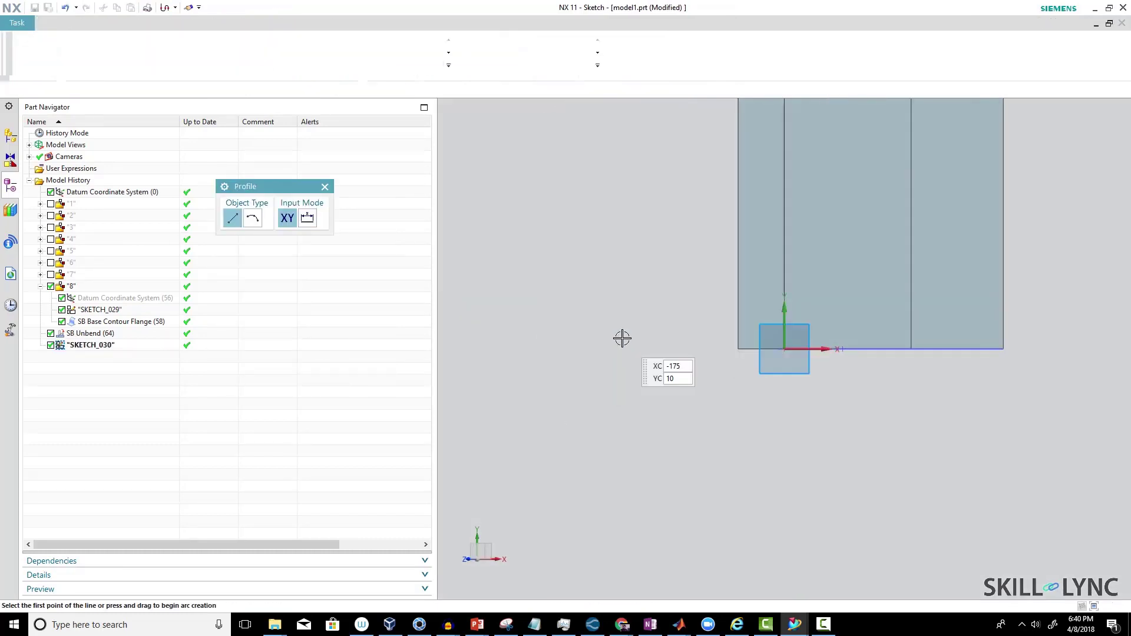
scroll(736, 230, "up", 1)
key("r")
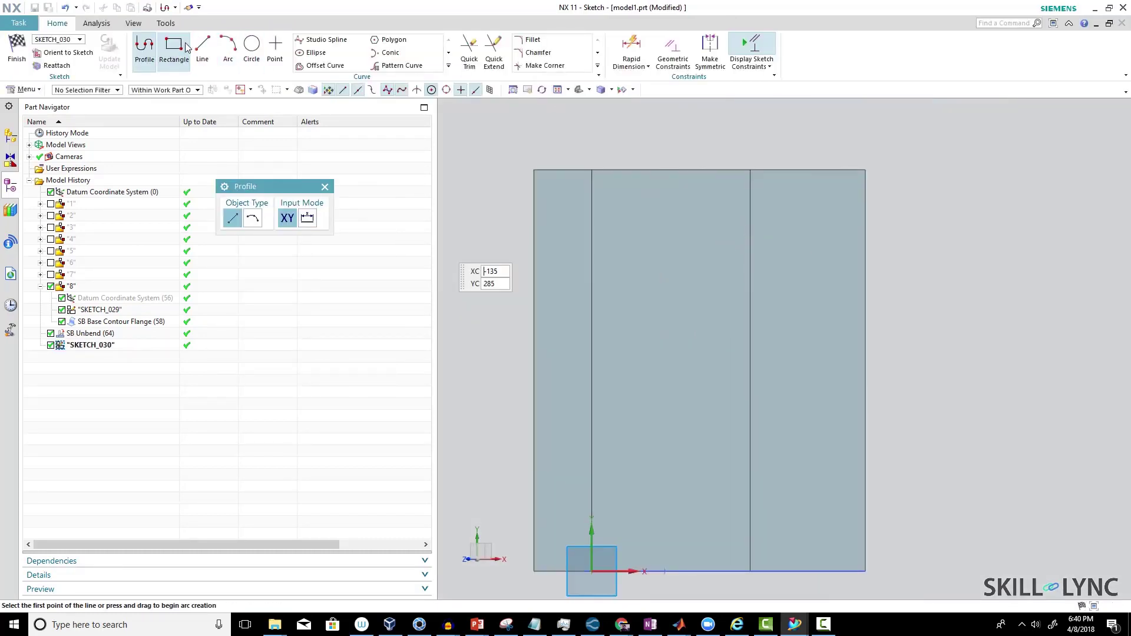
left_click(631, 244)
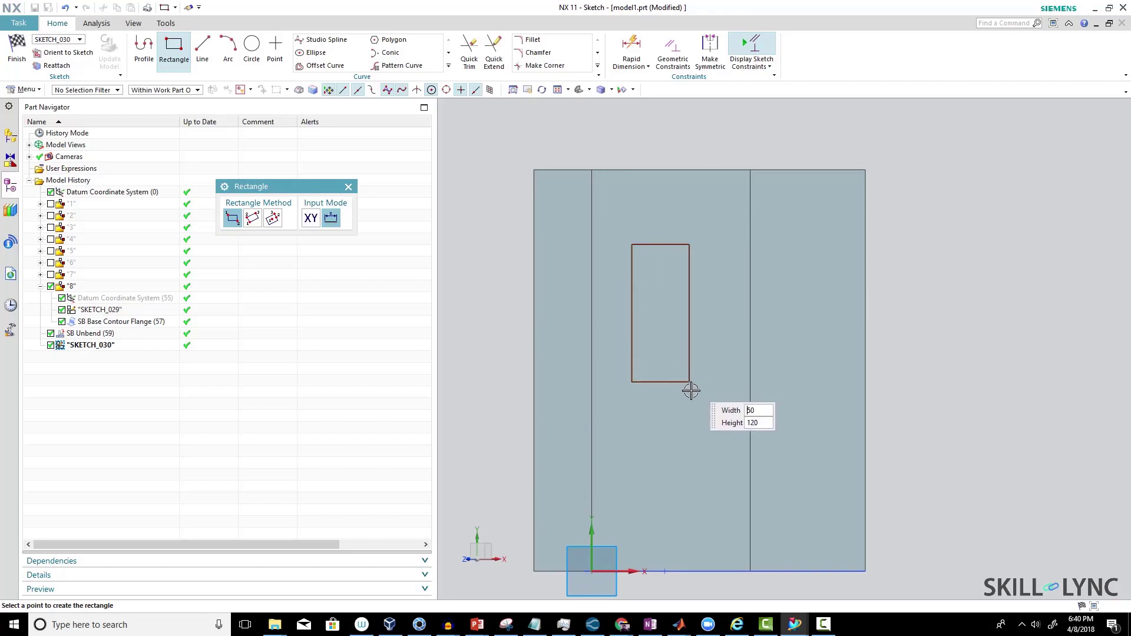
left_click(708, 408)
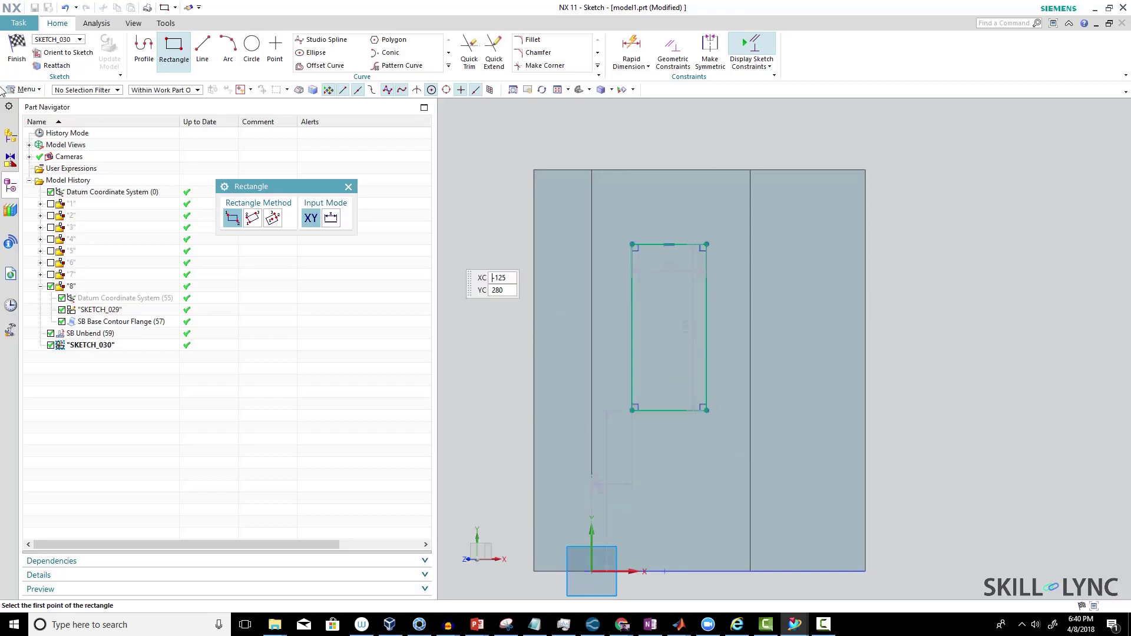
left_click(17, 50)
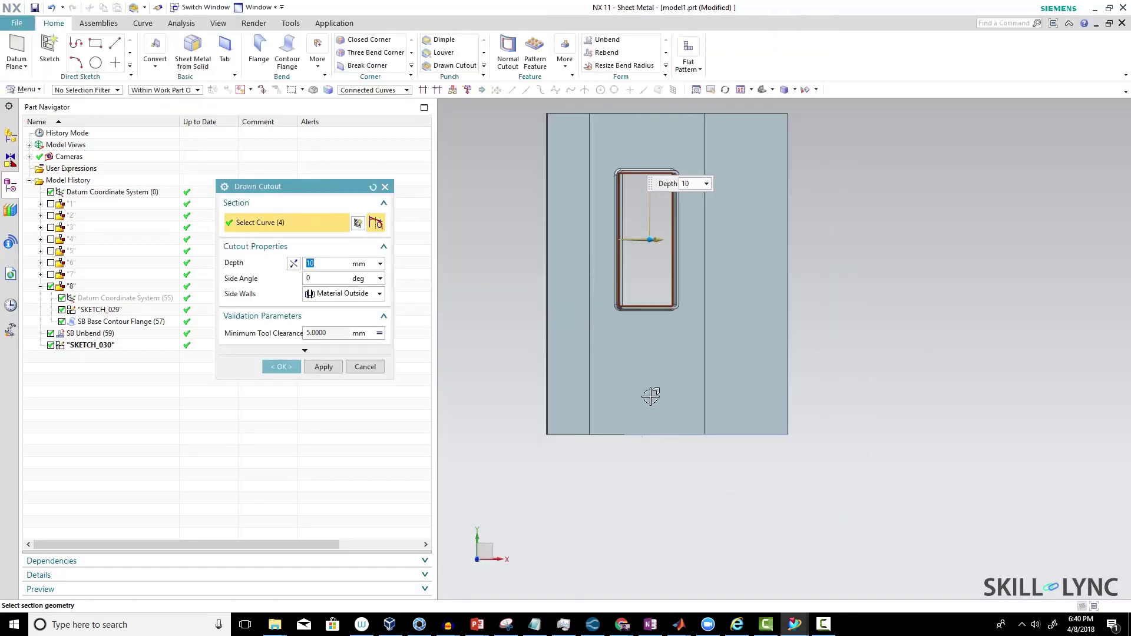
left_click(282, 367)
- Rebend the flattened bend together with its drawn cutout
mouse_move(666, 439)
middle_mouse_down()
mouse_move(712, 448)
mouse_move(708, 369)
mouse_move(690, 423)
mouse_move(697, 400)
middle_mouse_up()
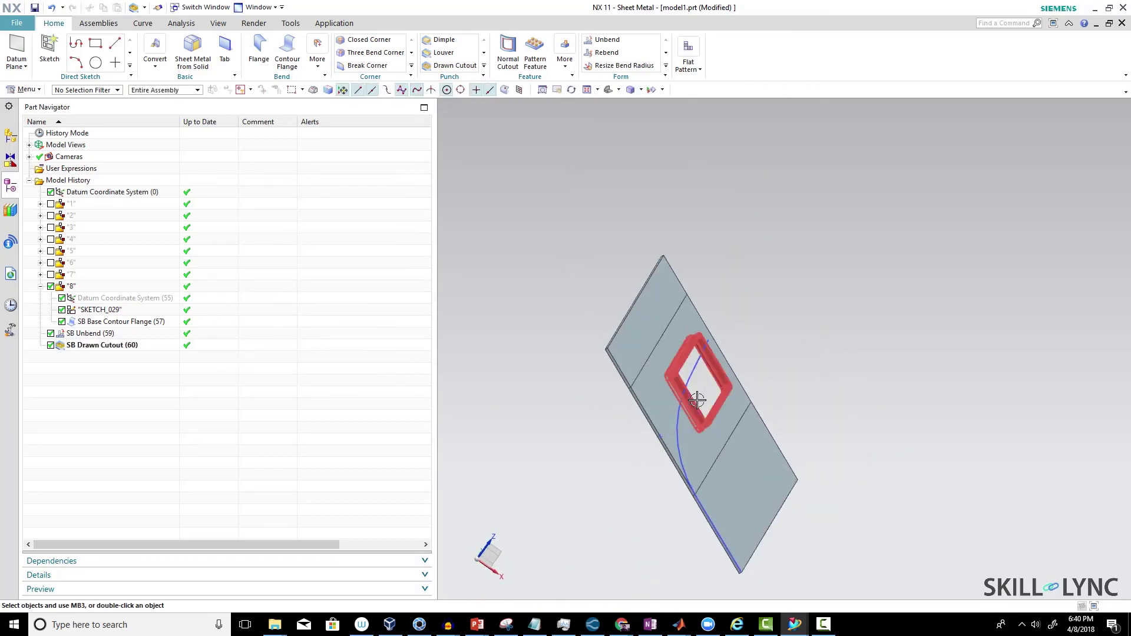
left_click(608, 53)
left_click(688, 441)
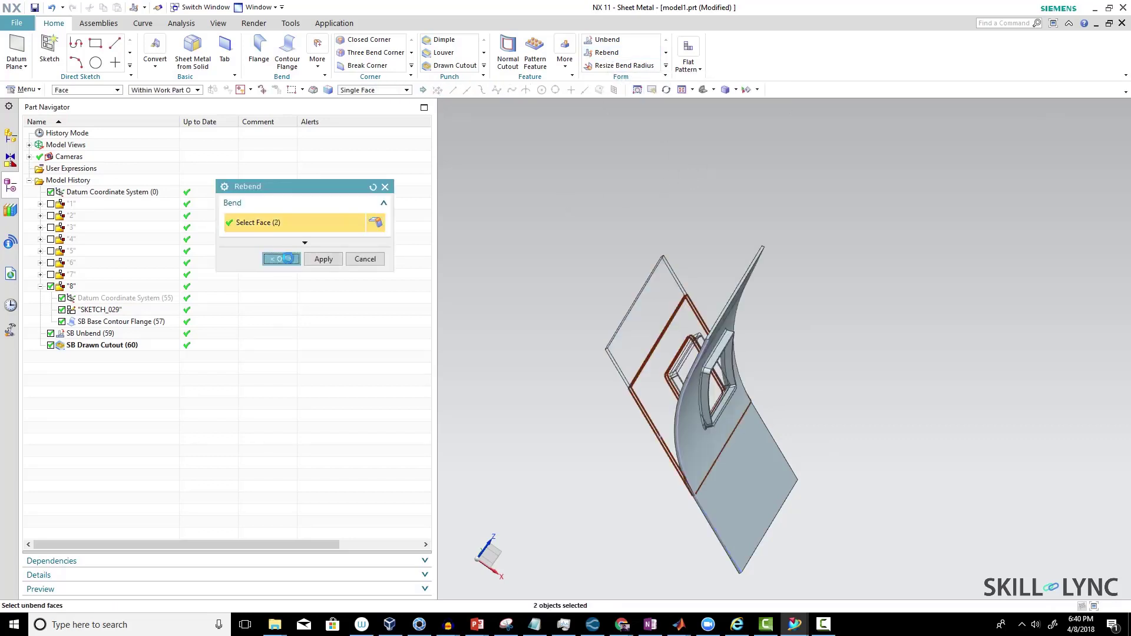
middle_click(688, 441)
- Examine the curved part and the shape of the drawn cutout across its bend from several angles and close up
middle_click_drag(689, 441, 769, 380)
scroll(770, 378, "down", 6)
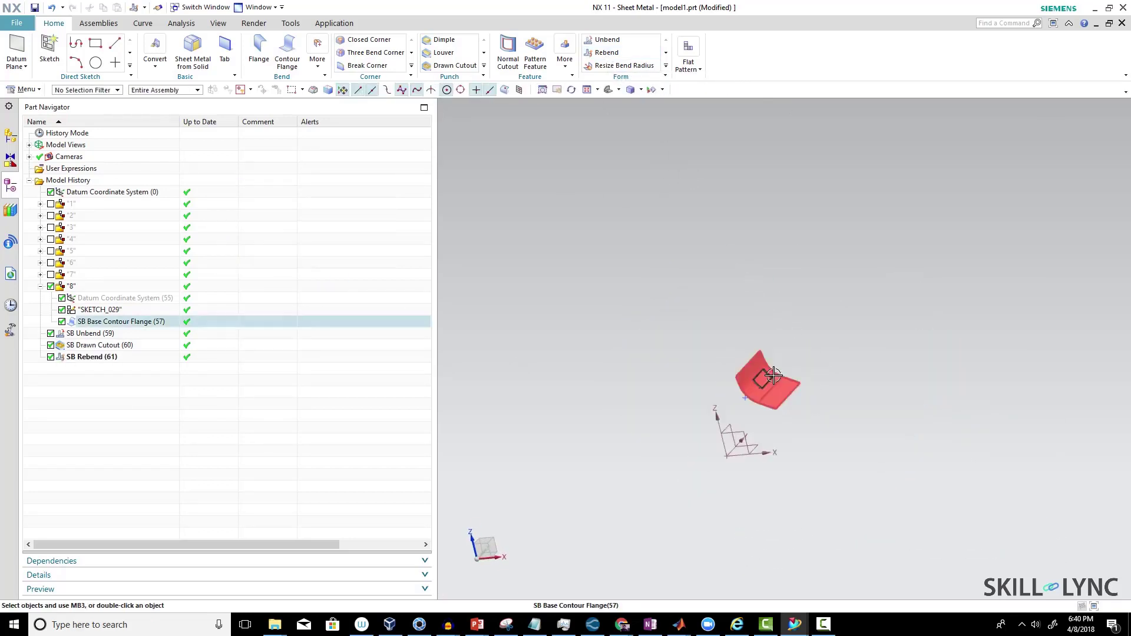
scroll(768, 386, "up", 6)
middle_click_drag(745, 466, 783, 414)
scroll(720, 255, "up", 5)
middle_click_drag(695, 518, 748, 450)
scroll(861, 482, "up", 2)
scroll(862, 482, "down", 6)
scroll(861, 481, "down", 2)
scroll(712, 371, "up", 4)
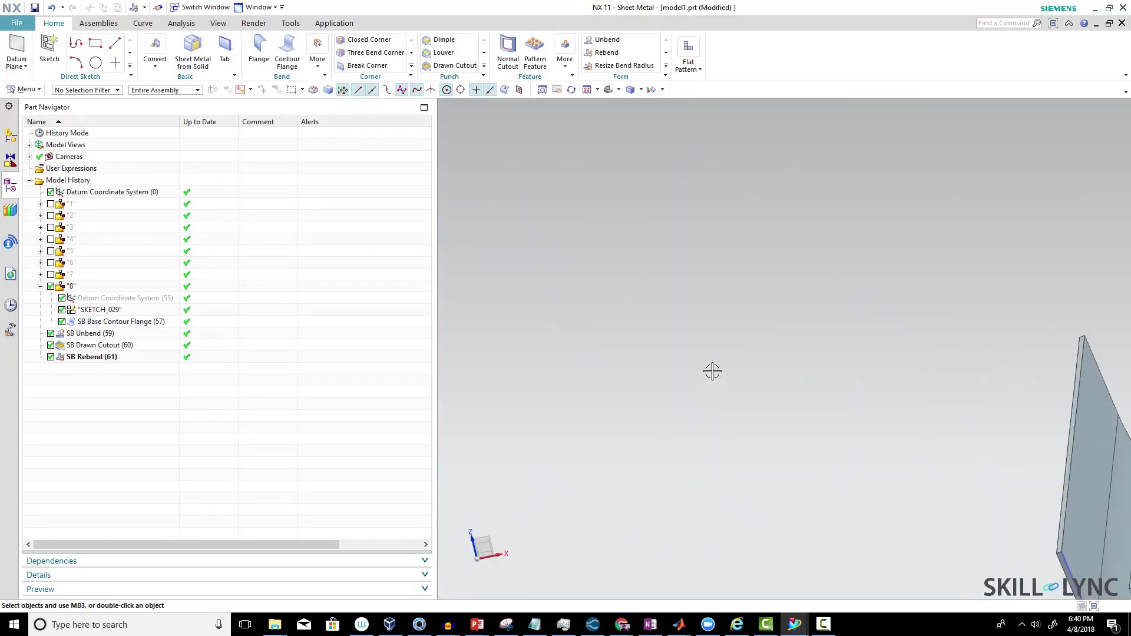
scroll(713, 371, "down", 7)
scroll(862, 498, "up", 5)
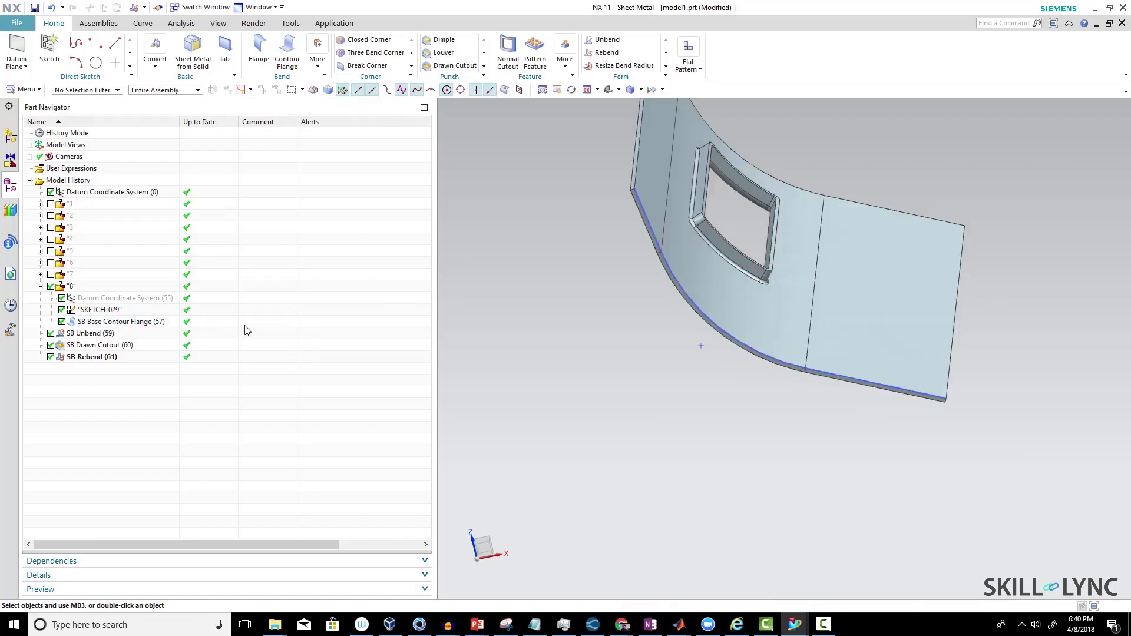
- Highlight the Unbend, Drawn Cutout and Rebend features one after another to review the workflow on the curved part
left_click(95, 336)
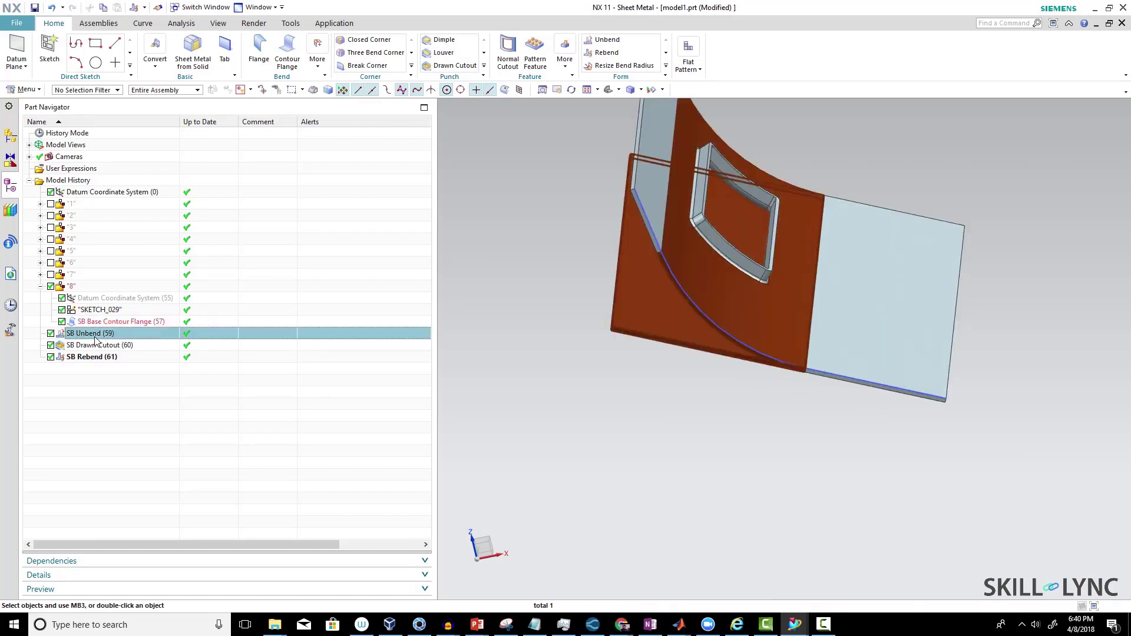
left_click(96, 346)
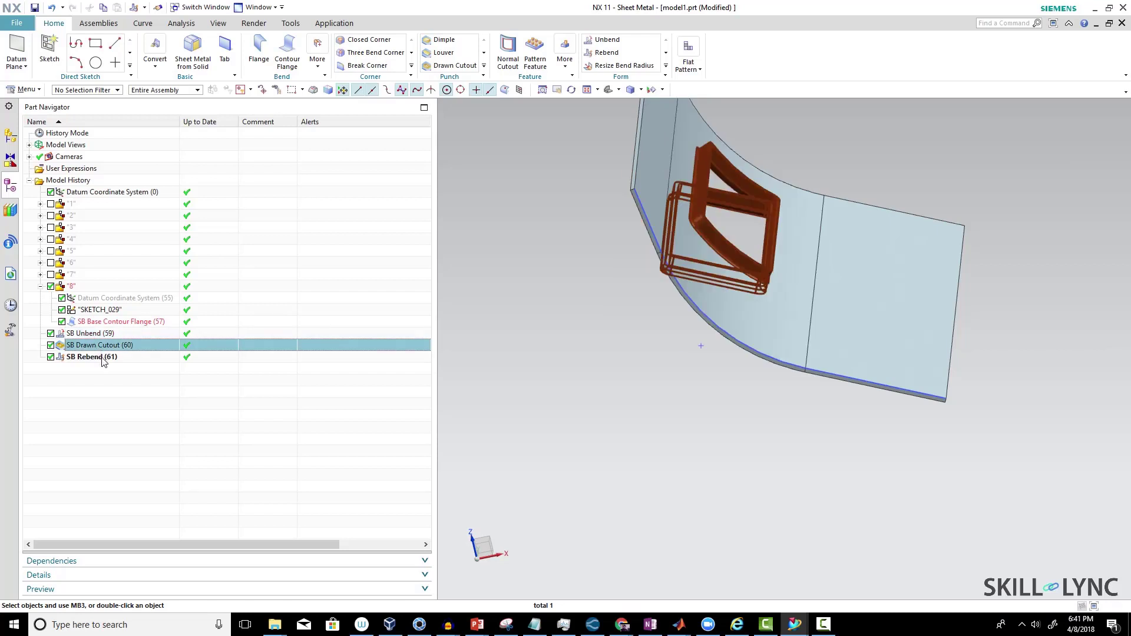
left_click(94, 357)
left_click(127, 426)
scroll(762, 371, "up", 3)
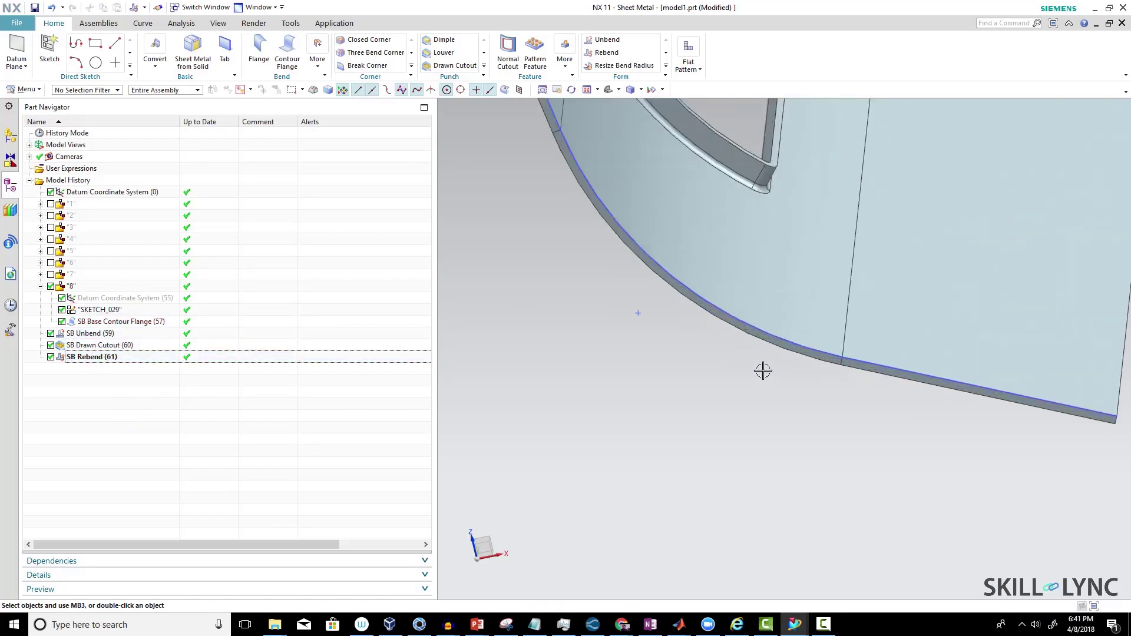
scroll(741, 308, "down", 6)
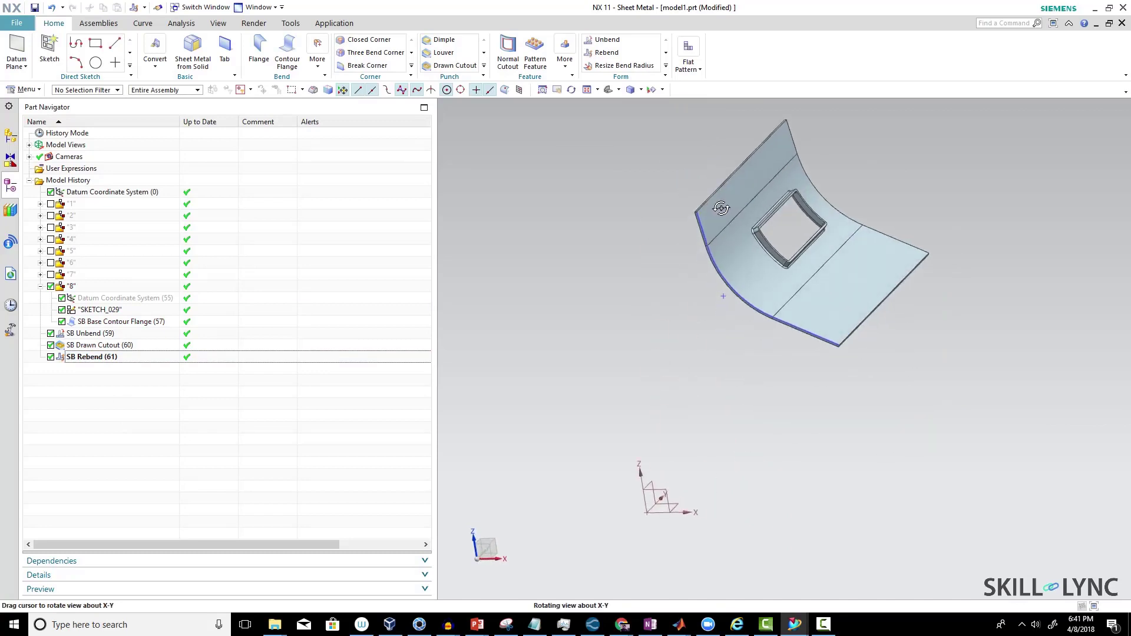